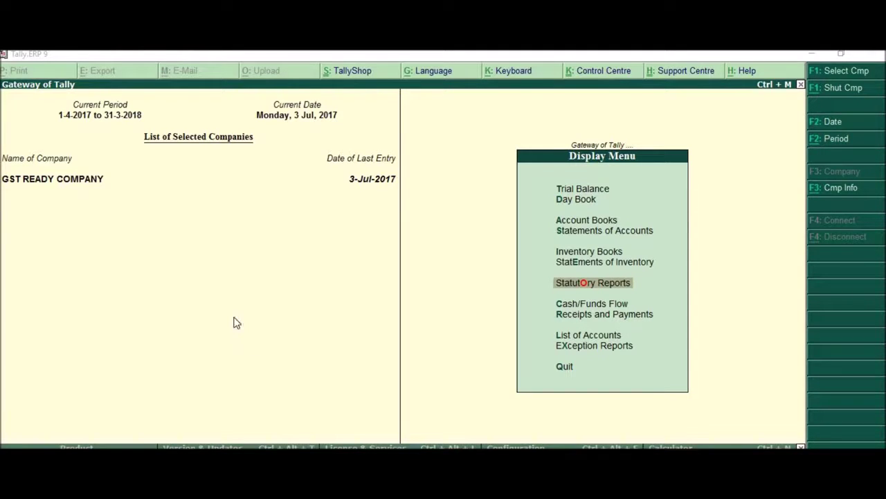
# - Open the Map UoM - UQC screen from the GST statutory reports
pyautogui.click(262, 282)
pyautogui.press('Escape')
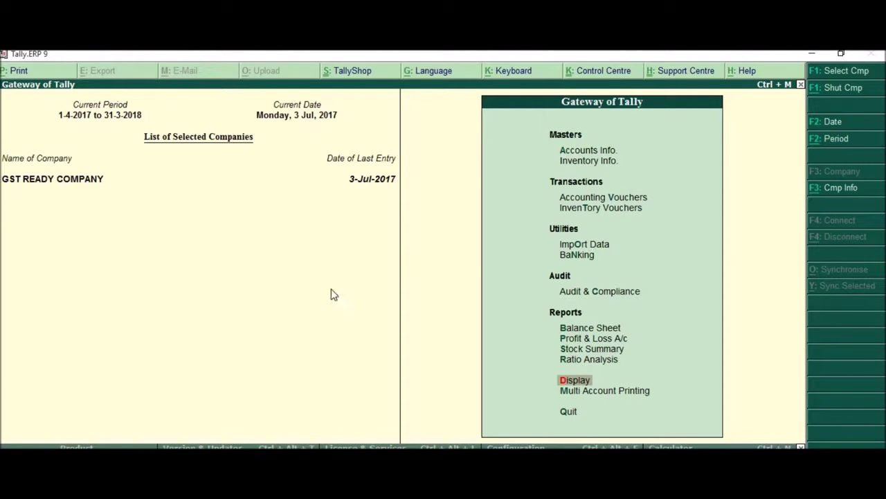
pyautogui.press('Return')
pyautogui.press('o')
pyautogui.press('Return')
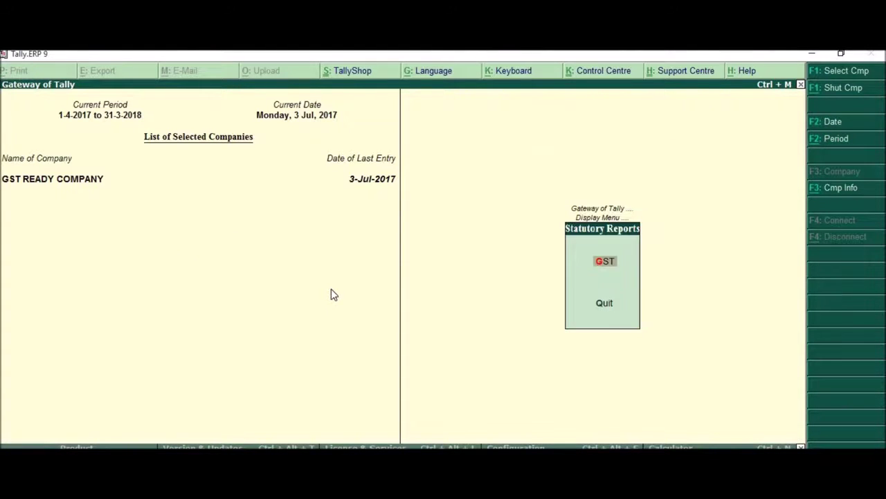
pyautogui.press('Return')
pyautogui.press('Down')
pyautogui.press('Down')
pyautogui.press('Down')
pyautogui.press('Down')
pyautogui.press('Down')
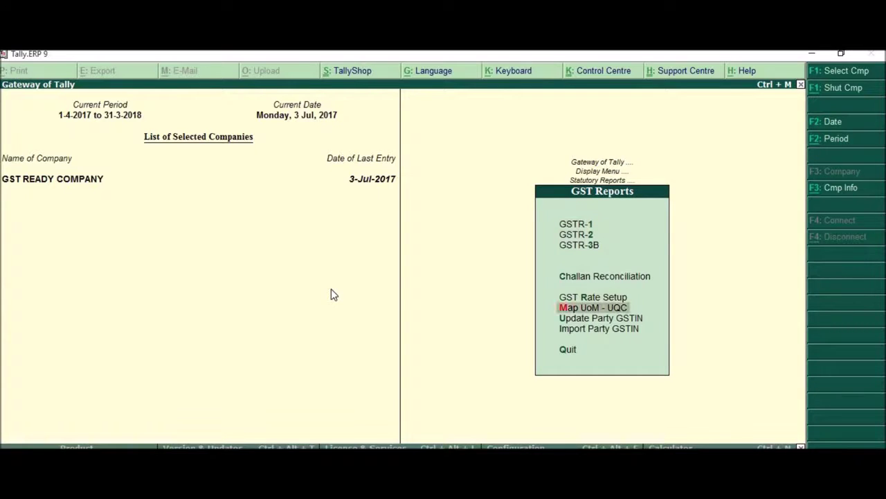
pyautogui.click(615, 311)
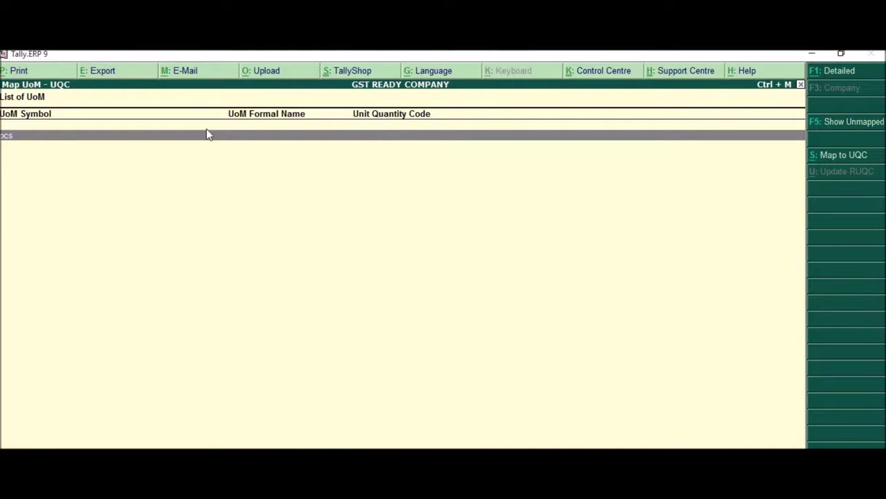
# - Try PCS-PIECES, KGS-KILOGRAMS and NOS-NUMBERS in turn as the Unit Quantity Code for the pcs unit
pyautogui.click(838, 155)
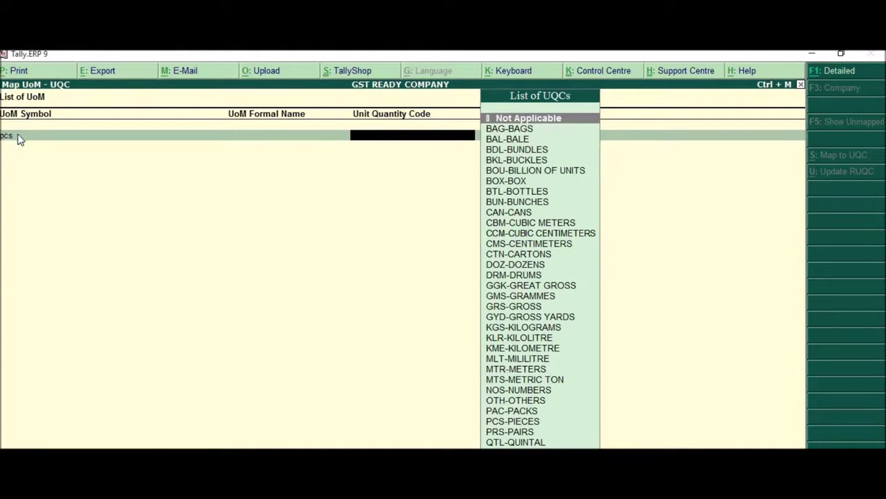
pyautogui.write('pcs')
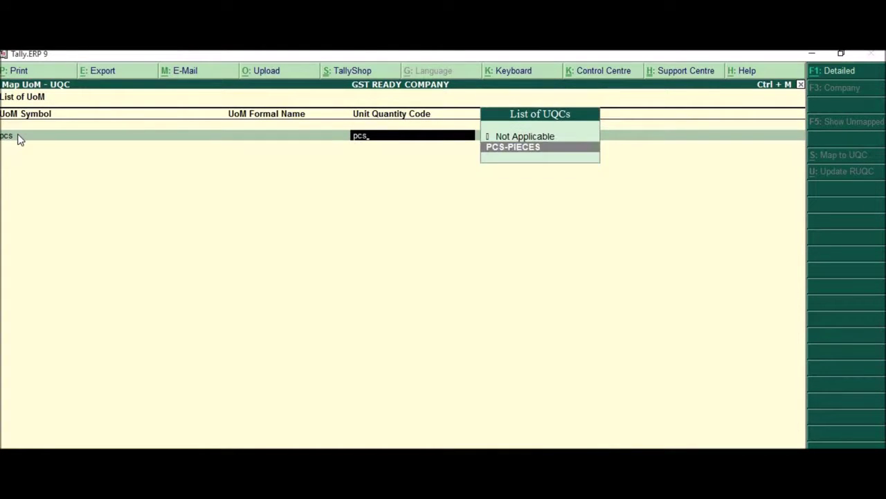
pyautogui.press('Return')
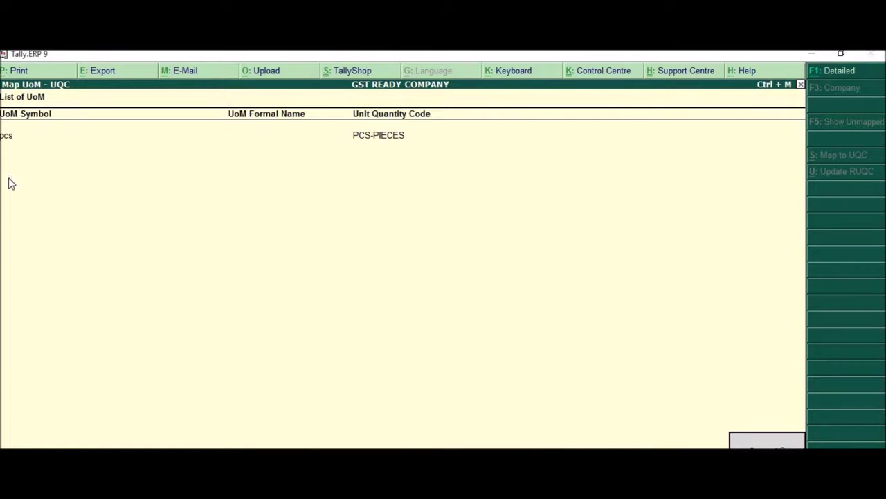
pyautogui.press('BackSpace')
pyautogui.write('kgs')
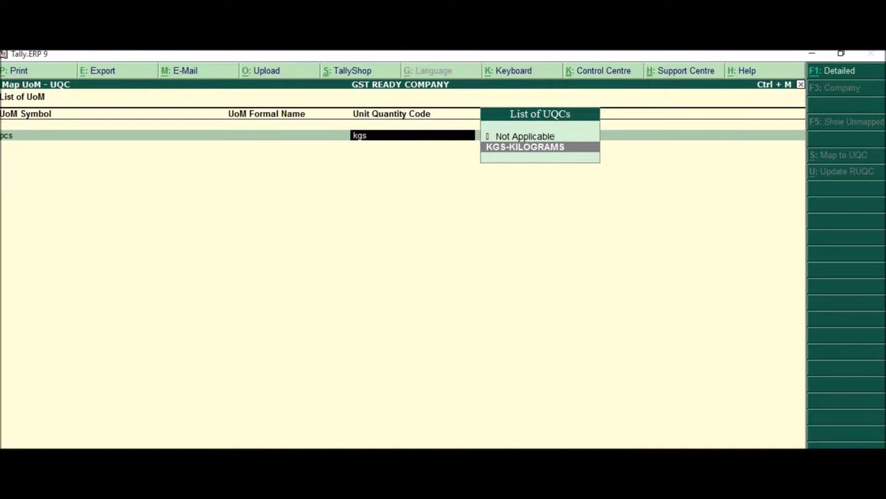
pyautogui.press('BackSpace')
pyautogui.press('BackSpace')
pyautogui.press('BackSpace')
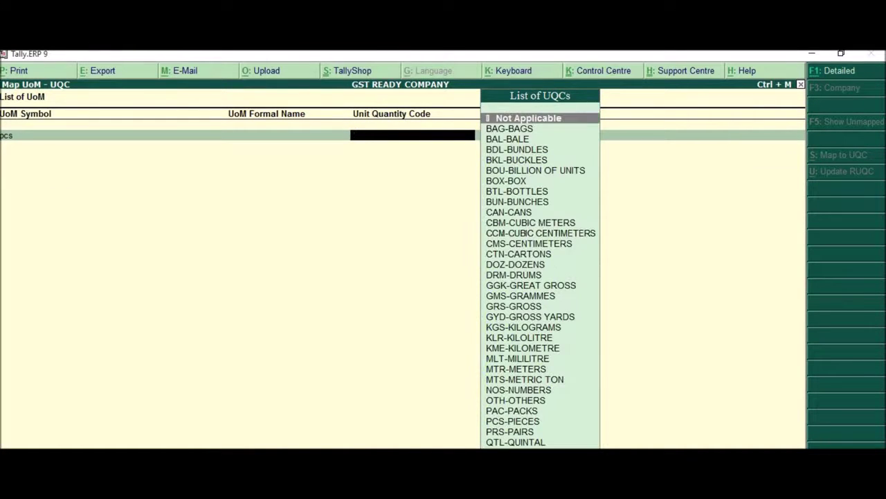
pyautogui.write('nos')
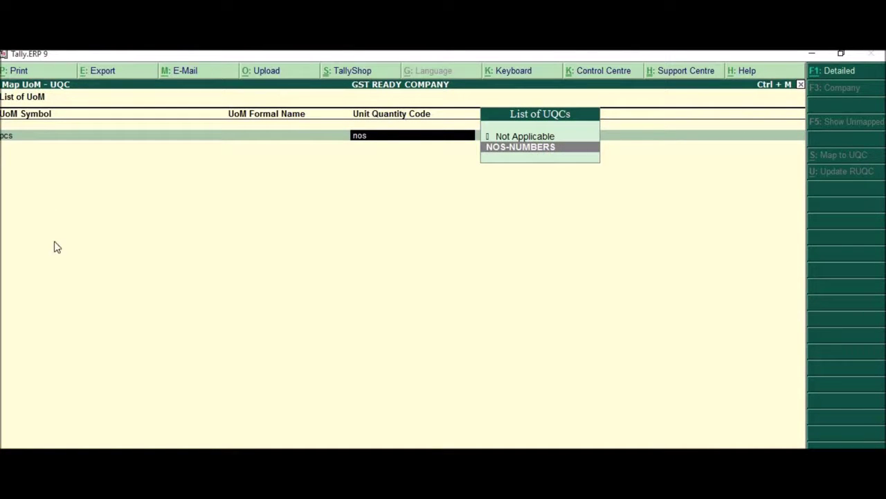
pyautogui.press('BackSpace')
pyautogui.press('BackSpace')
pyautogui.press('BackSpace')
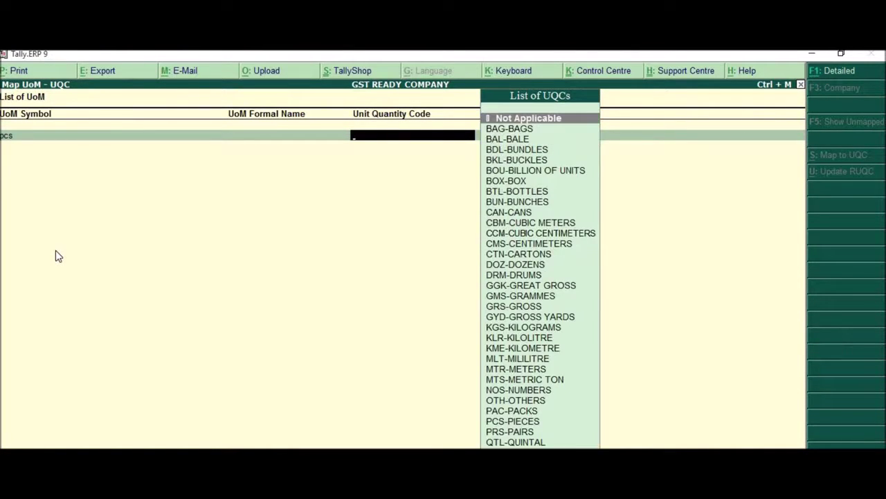
# - Map the pcs unit to the Unit Quantity Code PCS-PIECES and accept the mapping
pyautogui.write('pi')
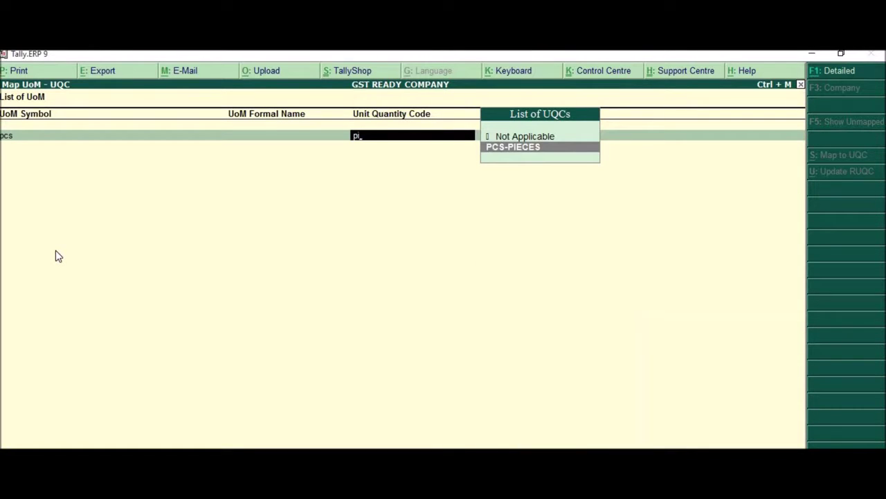
pyautogui.press('Return')
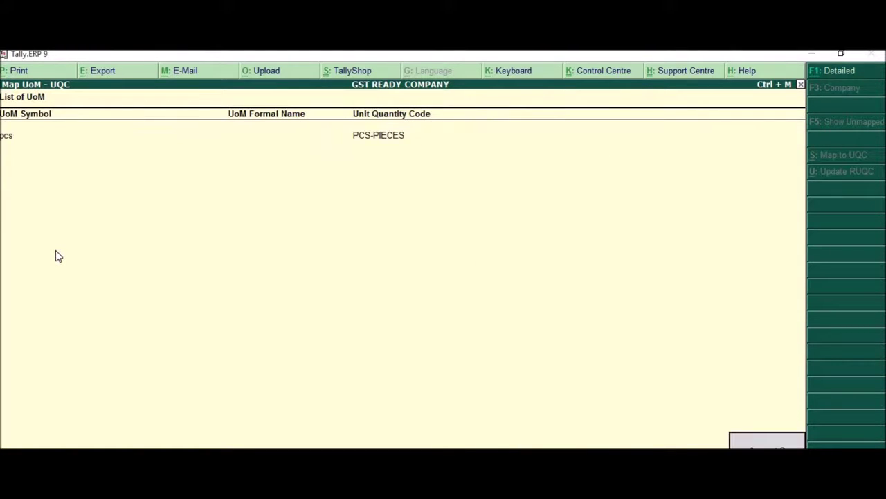
pyautogui.click(55, 252)
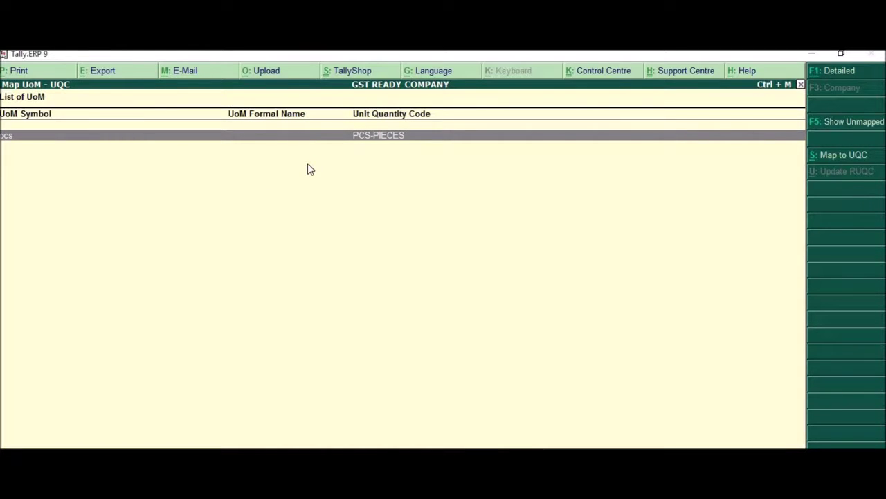
# - Check the incomplete/mismatch line in the GSTR-1 returns summary, then return to the Gateway of Tally
pyautogui.press('Escape')
pyautogui.press('Escape')
pyautogui.press('Return')
pyautogui.press('Return')
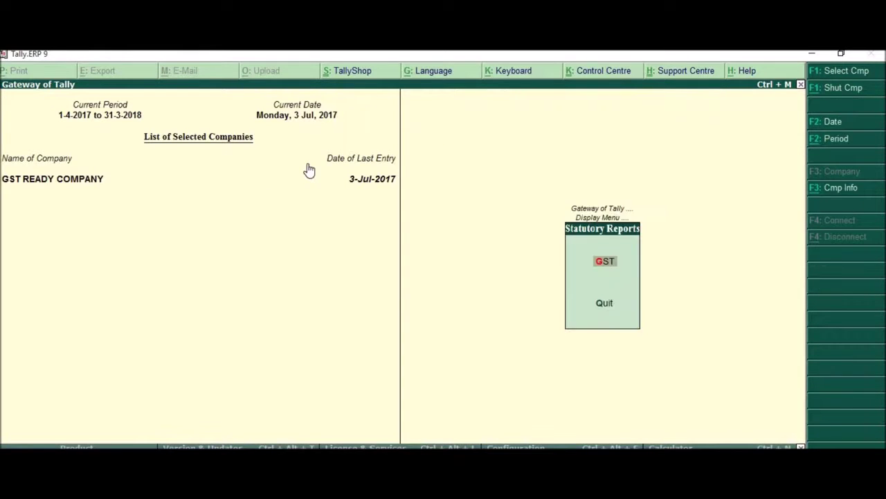
pyautogui.press('Return')
pyautogui.press('Down')
pyautogui.press('Up')
pyautogui.press('Return')
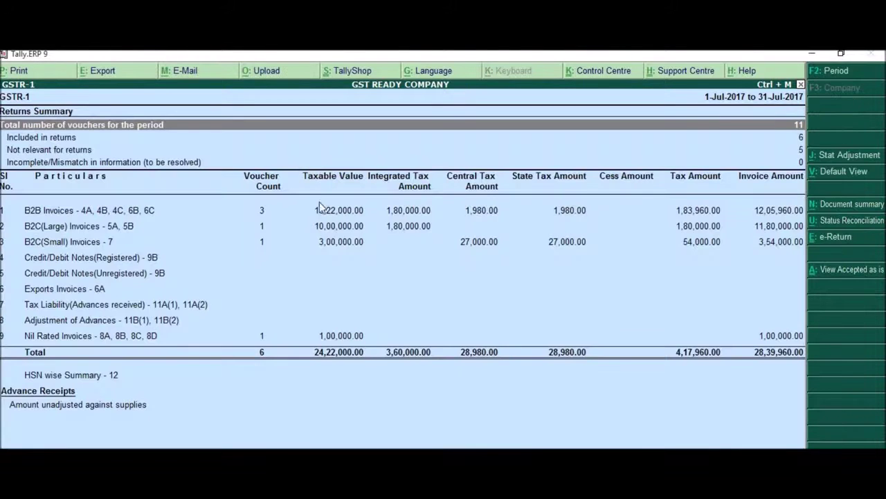
pyautogui.click(311, 166)
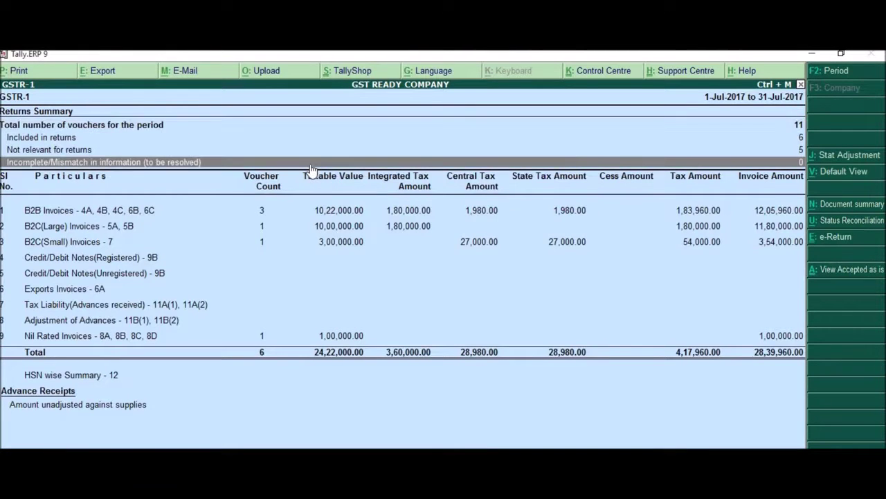
pyautogui.press('Escape')
pyautogui.press('Escape')
pyautogui.press('Escape')
pyautogui.press('Escape')
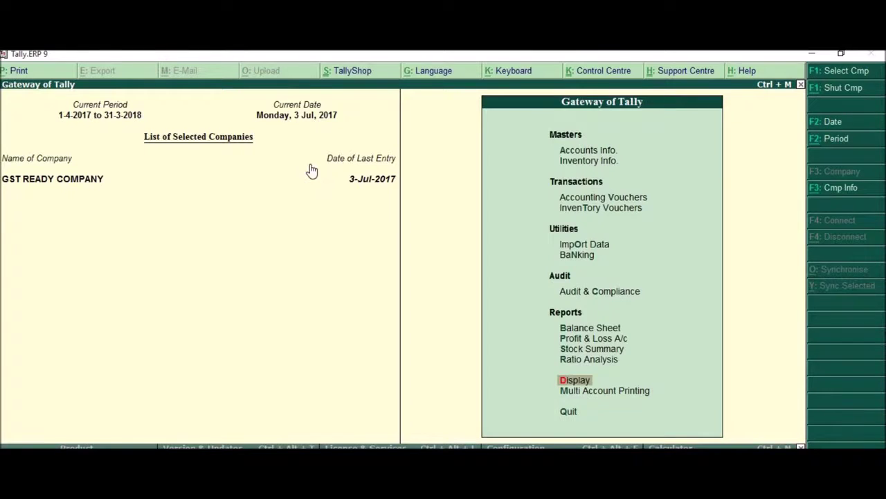
# - Reopen the list of units of measure mapped to UQCs from the GST reports
pyautogui.press('Return')
pyautogui.press('Return')
pyautogui.press('Down')
pyautogui.press('Up')
pyautogui.press('Return')
pyautogui.press('Down')
pyautogui.press('Down')
pyautogui.press('Down')
pyautogui.press('Down')
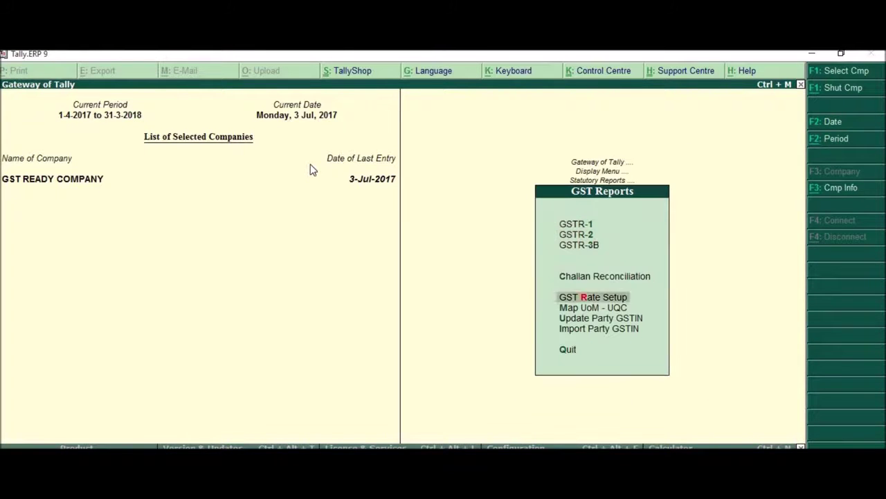
pyautogui.press('Down')
pyautogui.press('Return')
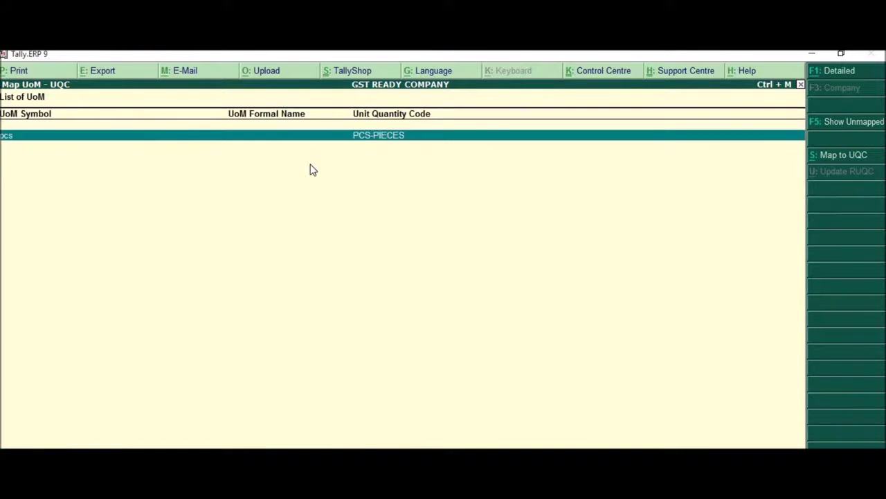
# - Alter the pcs unit so its Unit Quantity Code is Not Applicable, save it and leave the mapping list
pyautogui.press('Return')
pyautogui.press('Return')
pyautogui.press('Return')
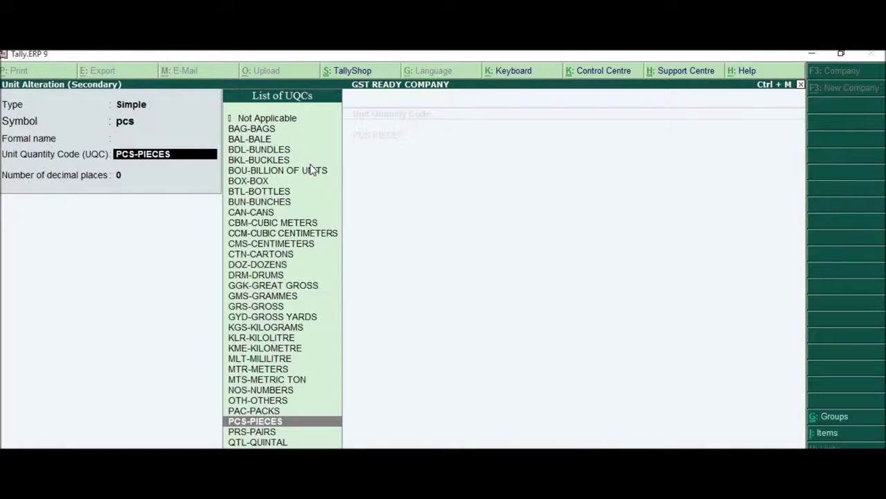
pyautogui.write('not')
pyautogui.press('Return')
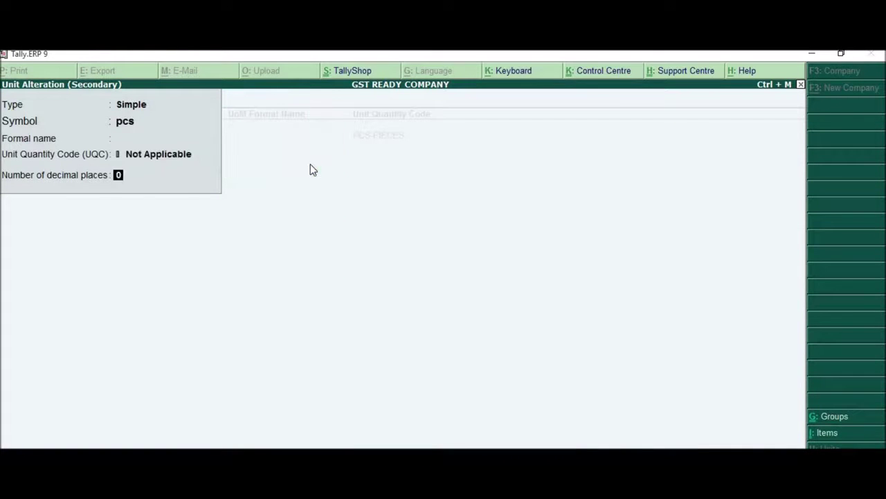
pyautogui.press('Return')
pyautogui.press('Escape')
pyautogui.press('Escape')
pyautogui.press('Escape')
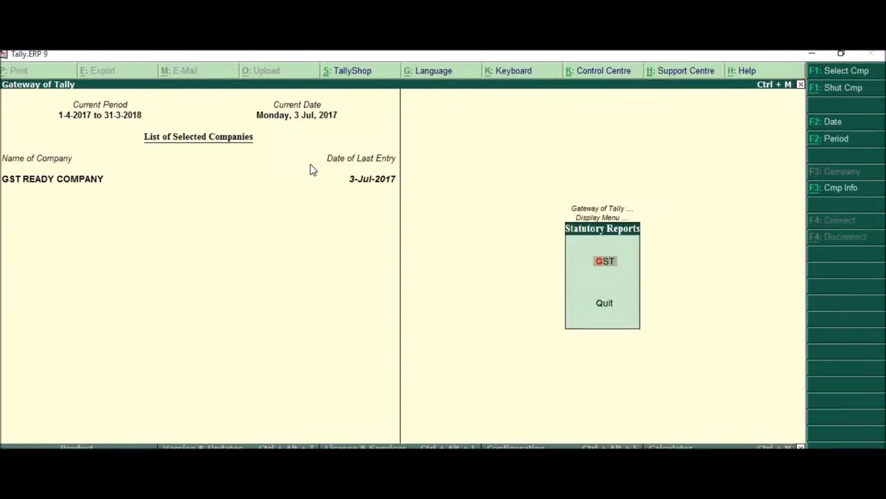
# - Open the GSTR-1 returns summary and go to the vouchers with incomplete or mismatched information
pyautogui.press('Return')
pyautogui.press('y')
pyautogui.press('Return')
pyautogui.press('Down')
pyautogui.press('Up')
pyautogui.press('Return')
pyautogui.press('Down')
pyautogui.press('Down')
pyautogui.press('Down')
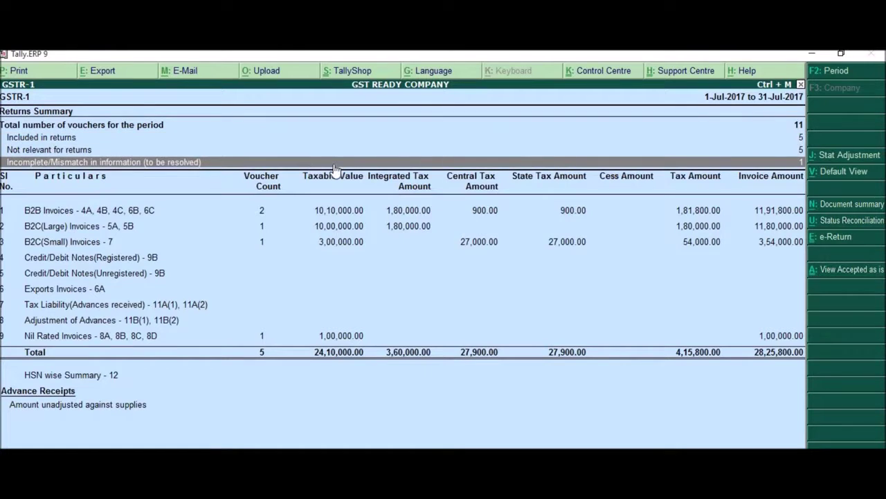
# - Resolve the exception for UoMs not mapped to a UQC by mapping pcs to PCS-PIECES, then leave GSTR-1
pyautogui.click(333, 166)
pyautogui.press('Down')
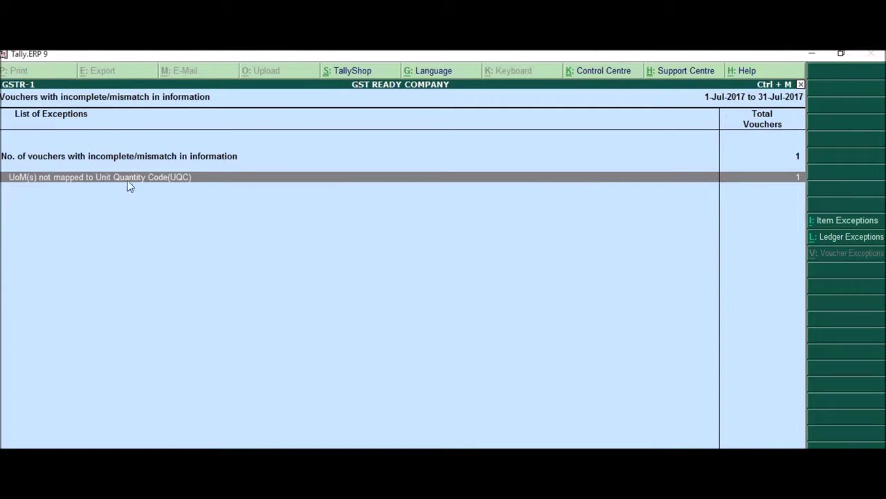
pyautogui.press('Return')
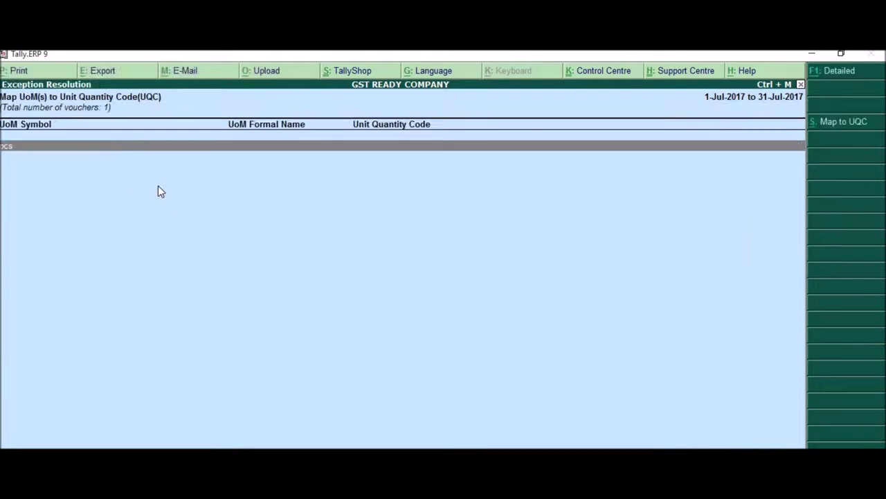
pyautogui.hotkey('alt', 's')
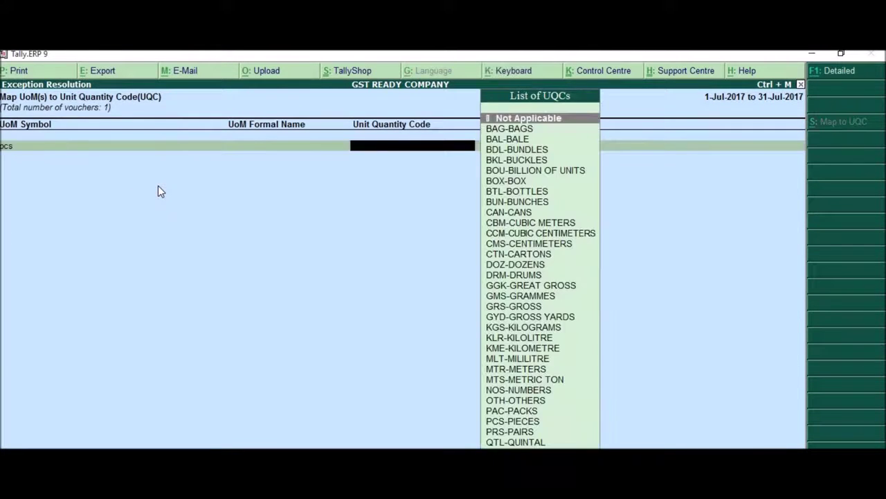
pyautogui.write('pc')
pyautogui.press('Return')
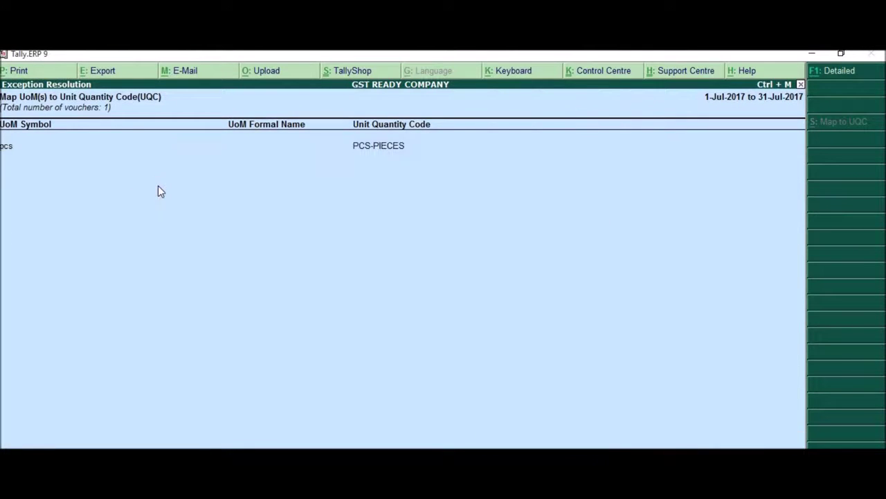
pyautogui.press('Escape')
pyautogui.press('Escape')
pyautogui.press('Escape')
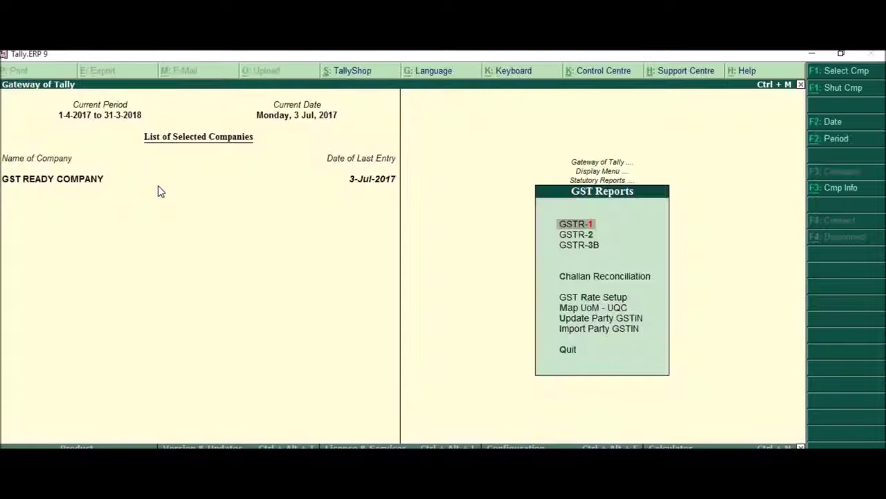
# - Reopen GSTR-1 and recheck the returns summary down to the B2B Invoices row
pyautogui.press('Escape')
pyautogui.press('d')
pyautogui.press('o')
pyautogui.press('g')
pyautogui.click(158, 185)
pyautogui.press('Return')
pyautogui.press('Down')
pyautogui.press('Down')
pyautogui.press('Down')
pyautogui.press('Down')
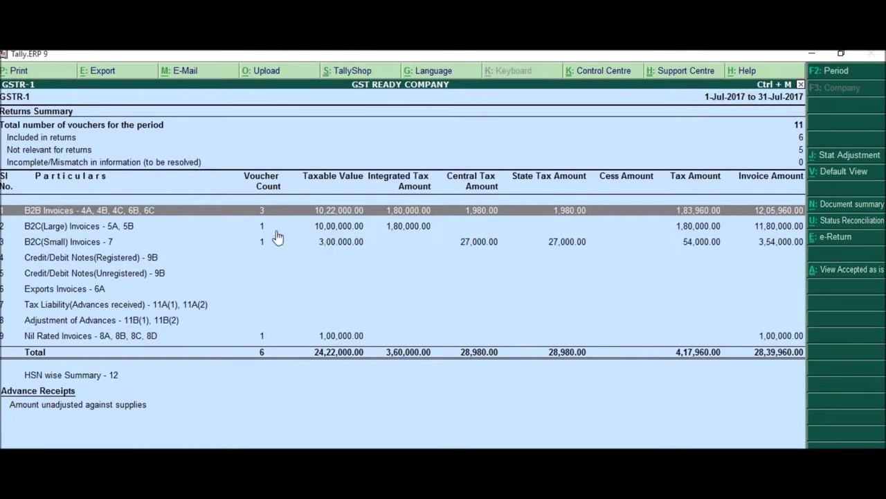
# - Review the B2C(Large) and B2C(Small) invoice rows, then drill into the Taxable Sales vouchers of B2B Invoices
pyautogui.click(70, 225)
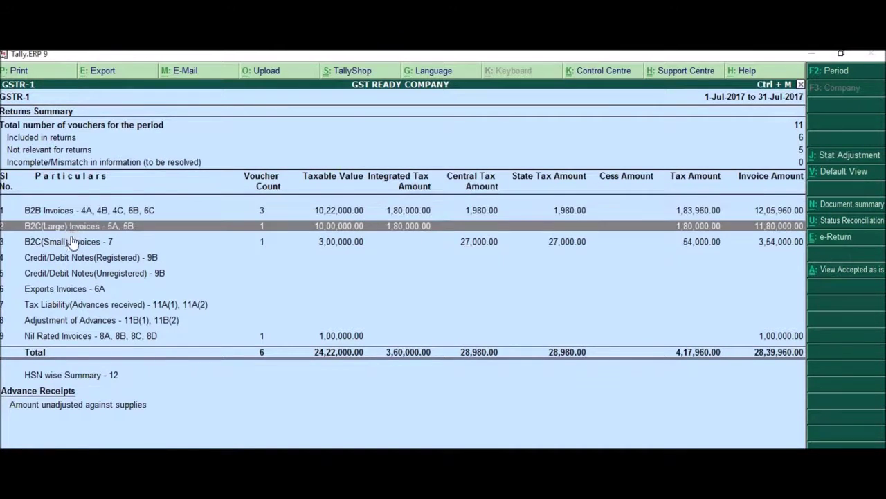
pyautogui.click(70, 243)
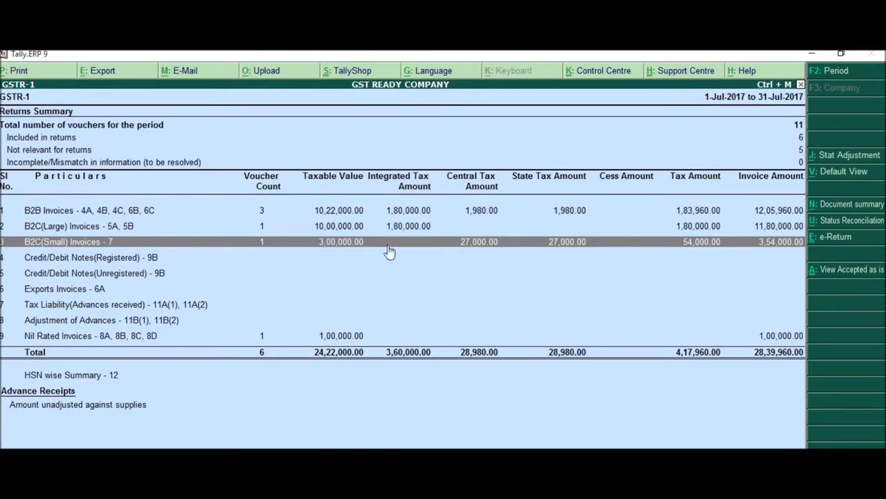
pyautogui.click(281, 215)
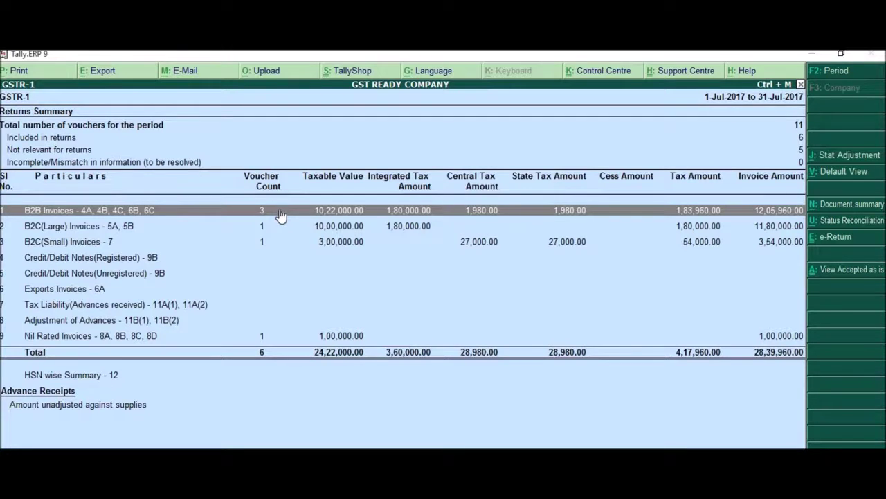
pyautogui.click(281, 214)
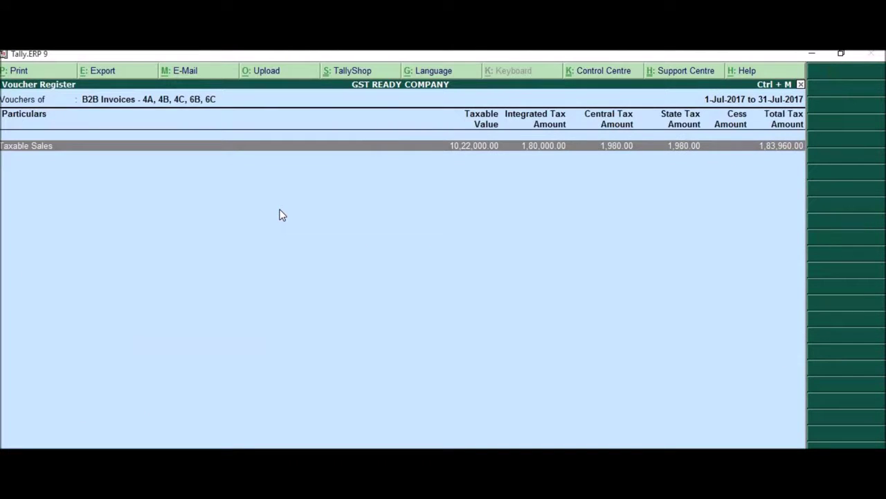
pyautogui.click(102, 146)
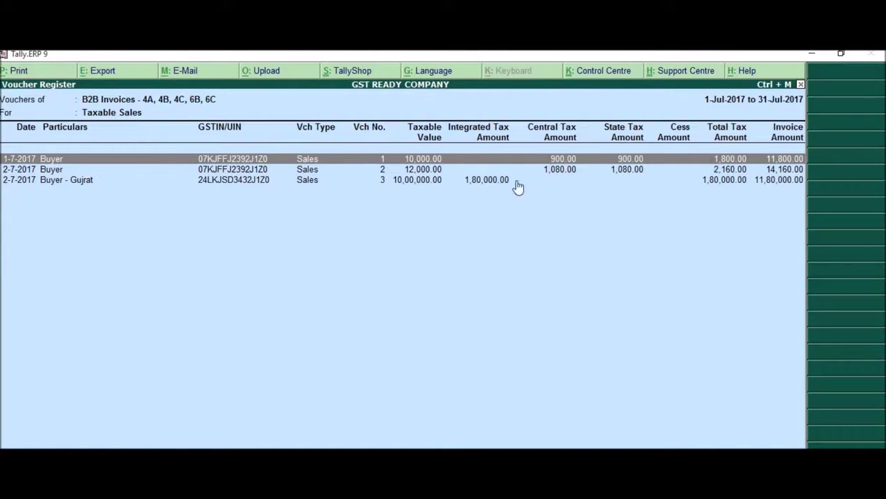
# - Open sales voucher No. 1 from the B2B register, inspect the Buyer ledger's mailing state, then return to the register
pyautogui.click(479, 179)
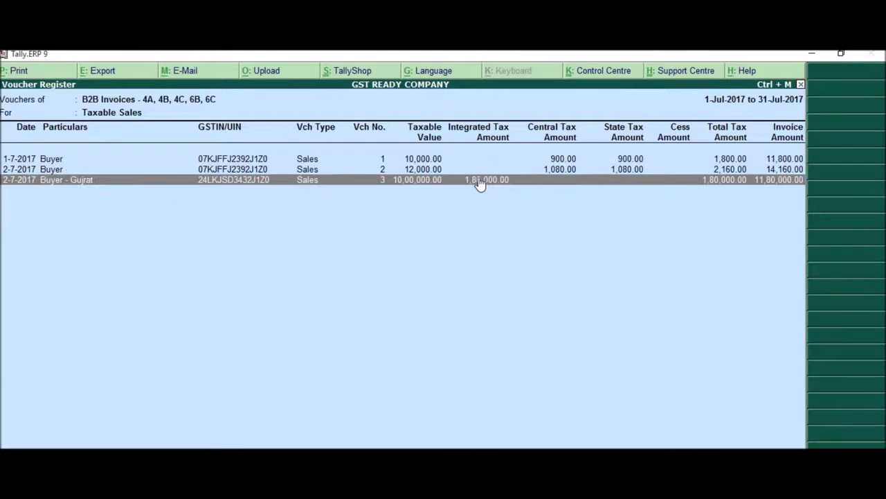
pyautogui.press('Up')
pyautogui.press('Up')
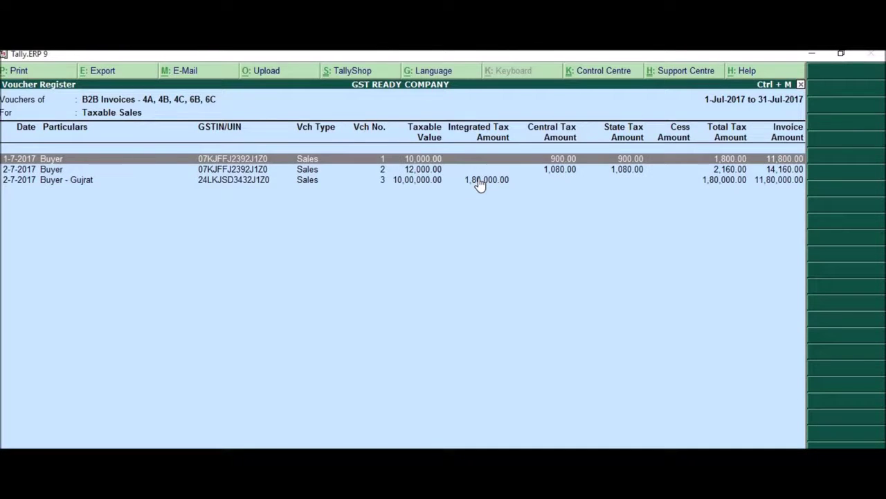
pyautogui.press('Return')
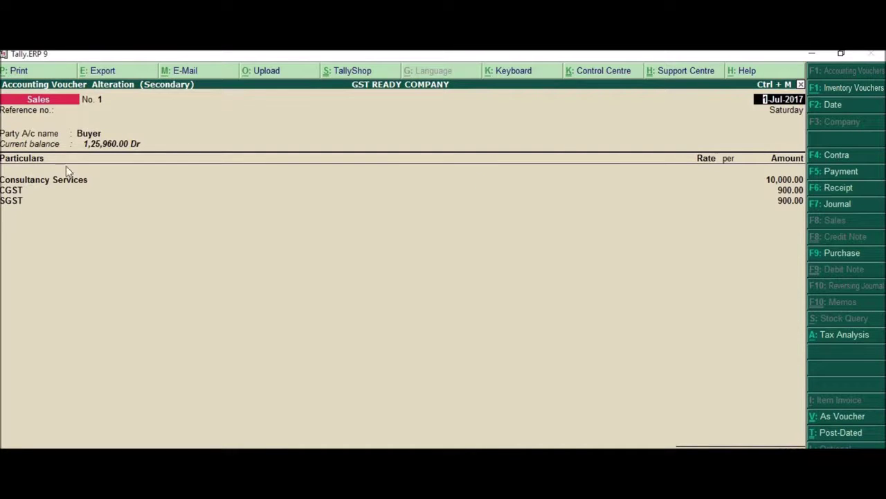
pyautogui.click(86, 134)
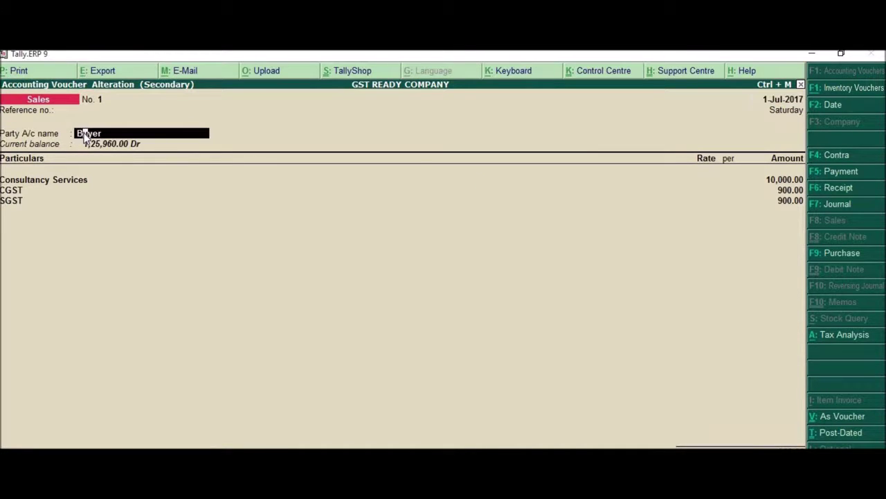
pyautogui.hotkey('ctrl', 'Return')
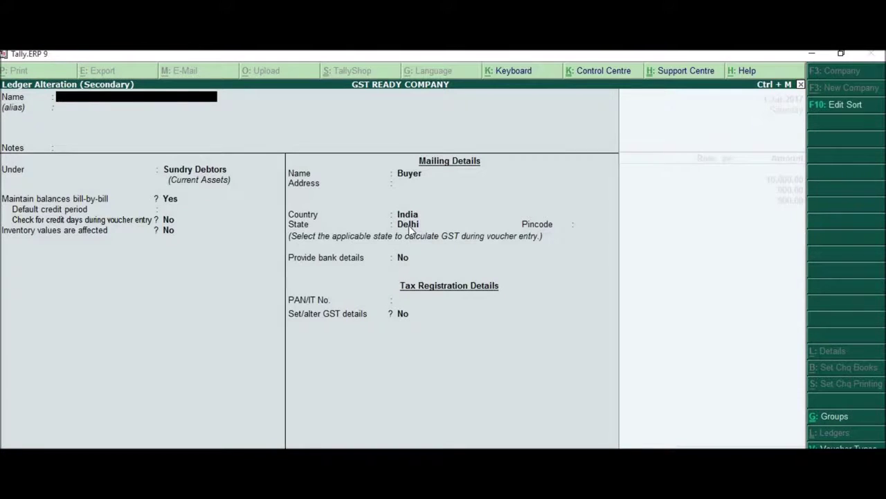
pyautogui.press('Escape')
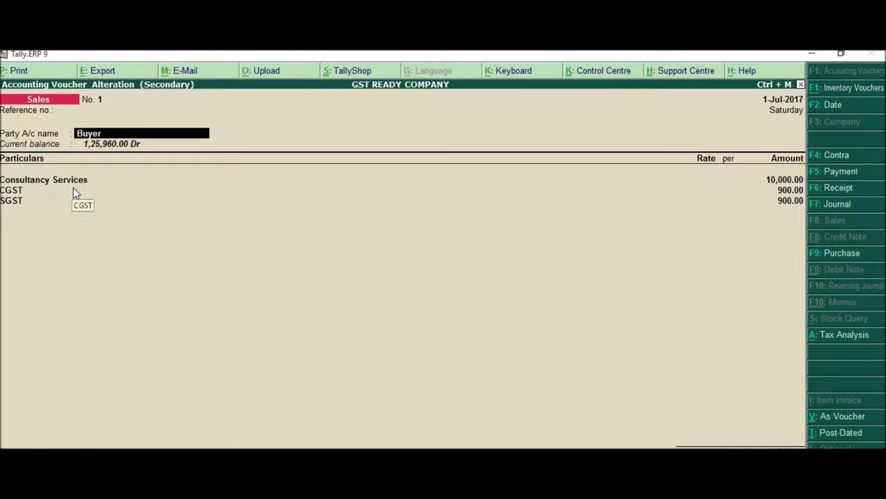
pyautogui.press('Return')
pyautogui.hotkey('ctrl', 'a')
# - Open sales voucher No. 3, inspect the Buyer - Gujrat ledger's state, then go back to the GSTR-1 returns summary
pyautogui.press('Down')
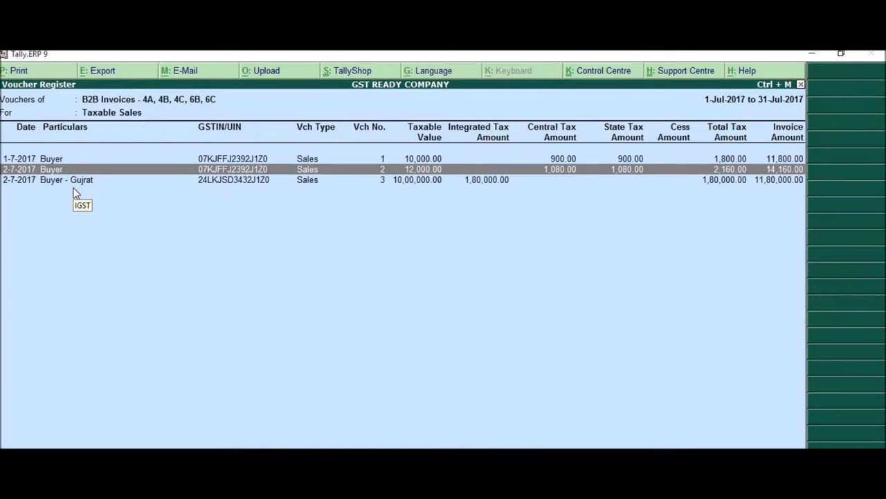
pyautogui.press('Down')
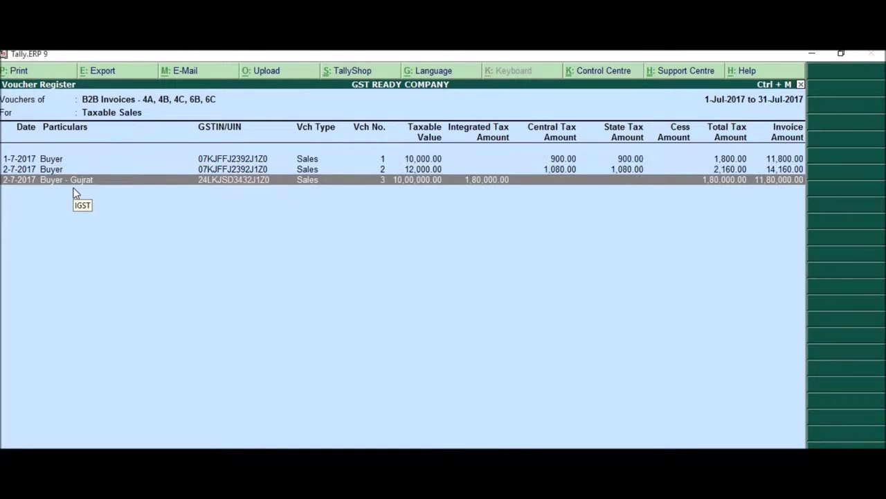
pyautogui.press('Return')
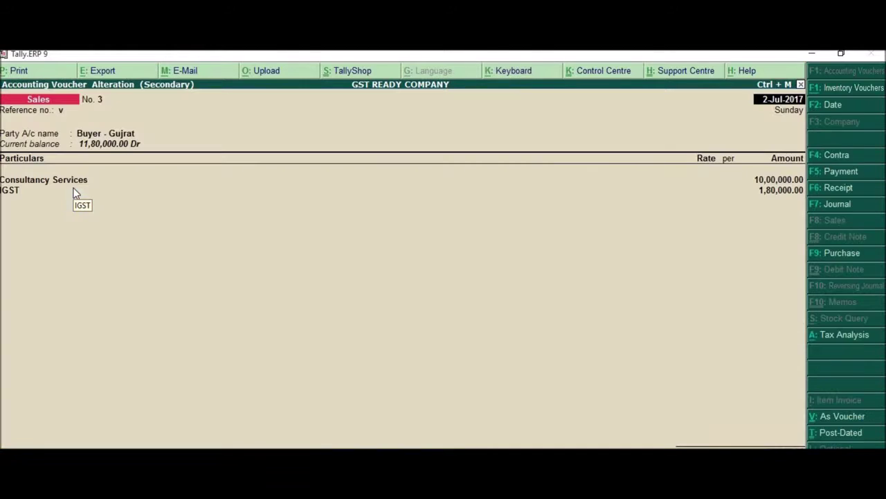
pyautogui.click(99, 136)
pyautogui.hotkey('ctrl', 'Return')
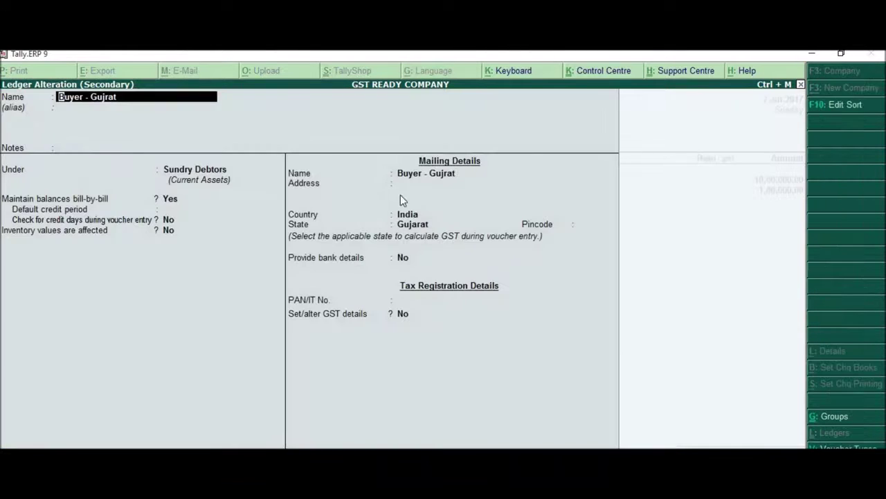
pyautogui.press('Escape')
pyautogui.press('Return')
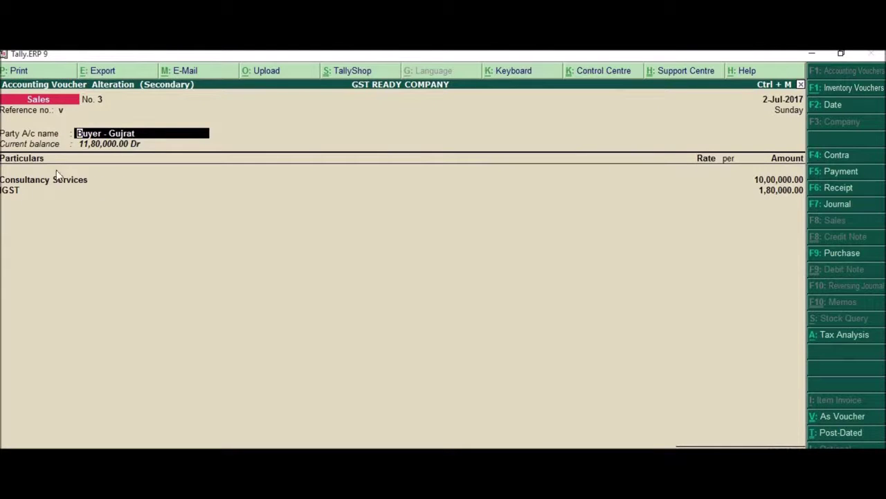
pyautogui.press('Escape')
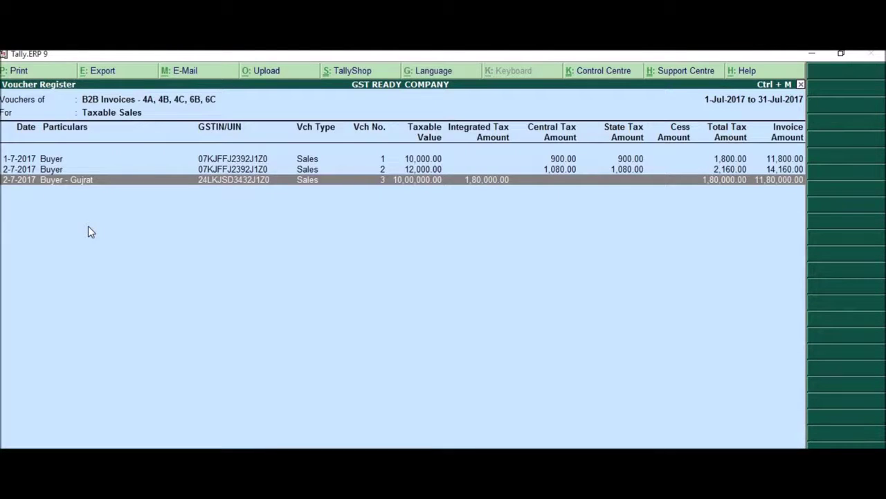
pyautogui.press('Escape')
pyautogui.press('Escape')
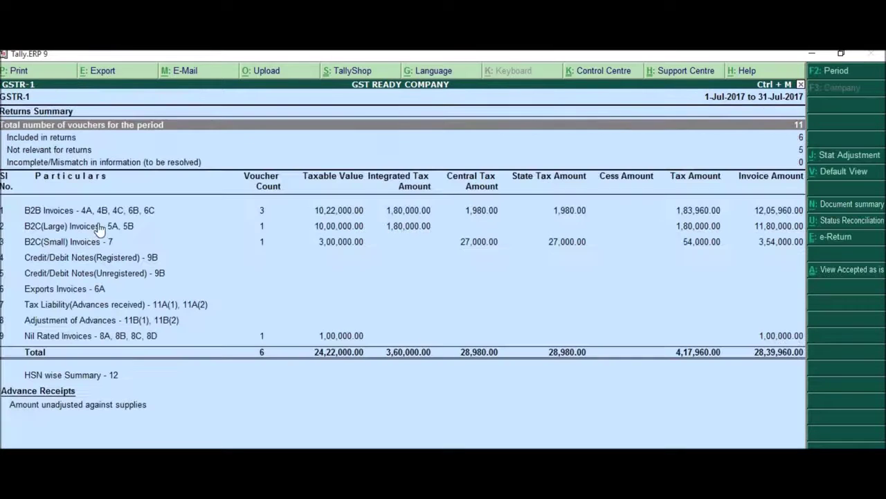
# - Drill into B2C(Large) Invoices, check the party ledger's state in sales voucher No. 5, then return to the returns summary
pyautogui.click(72, 216)
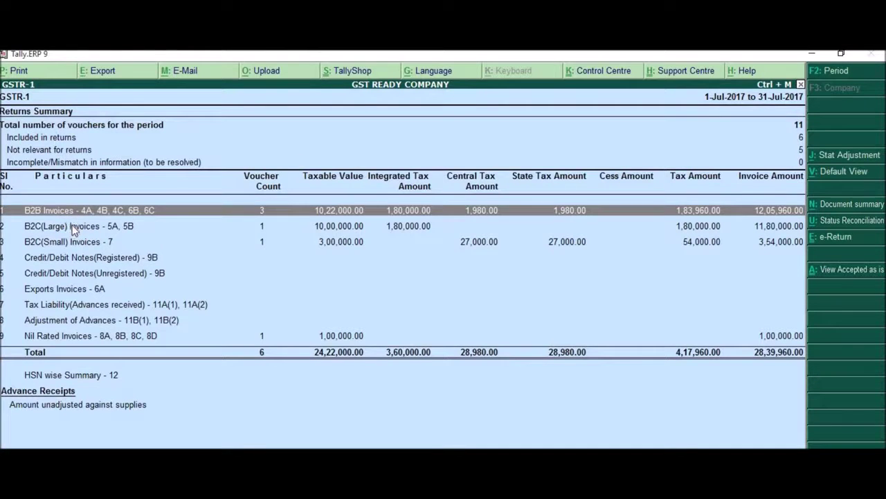
pyautogui.click(74, 229)
pyautogui.click(73, 229)
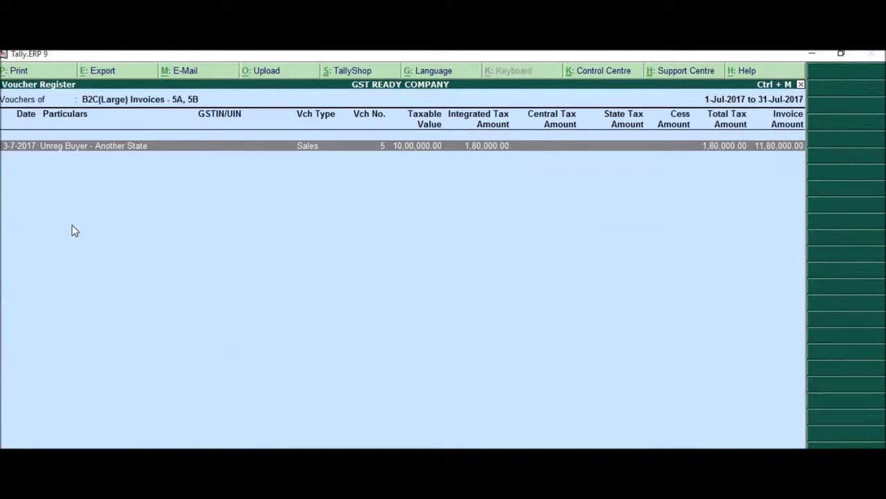
pyautogui.press('Return')
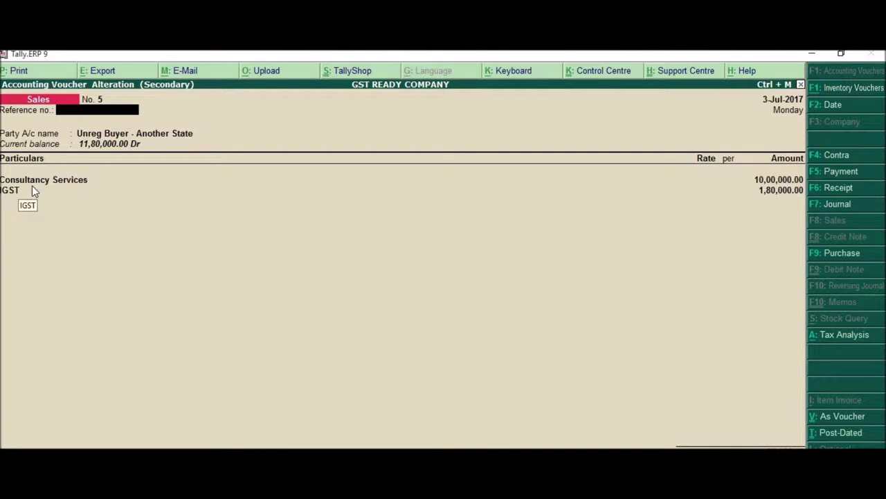
pyautogui.press('Return')
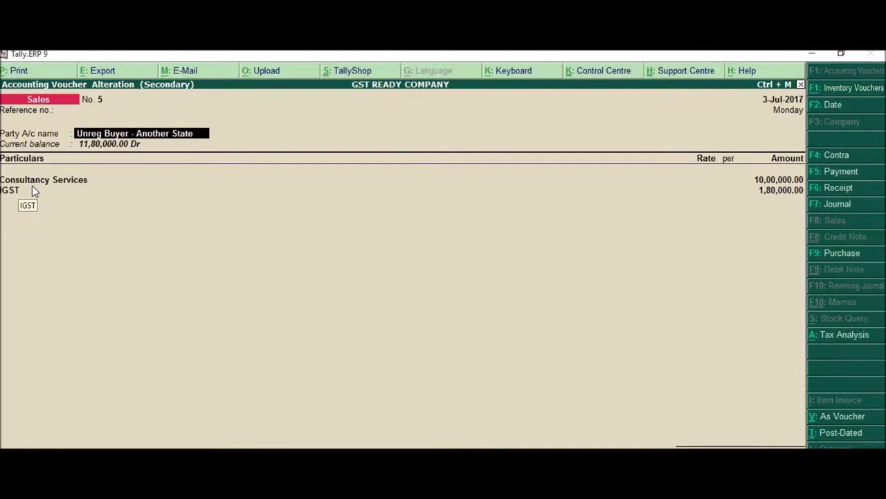
pyautogui.hotkey('ctrl', 'Return')
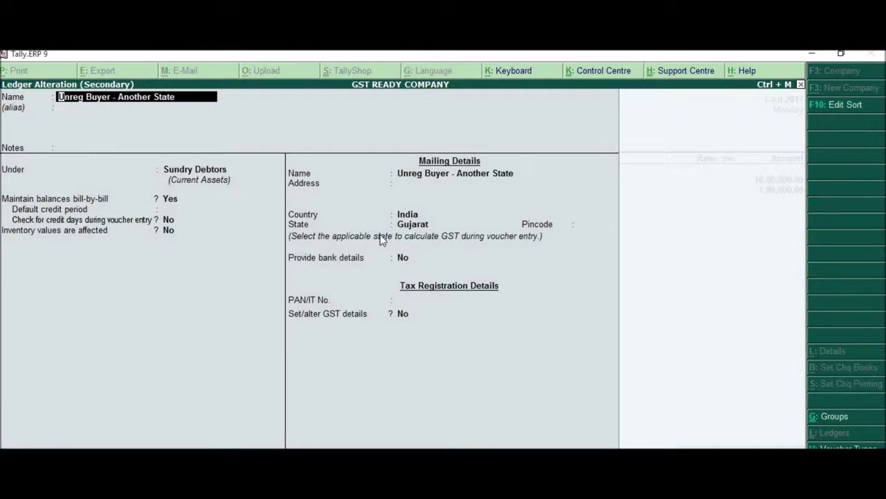
pyautogui.hotkey('ctrl', 'a')
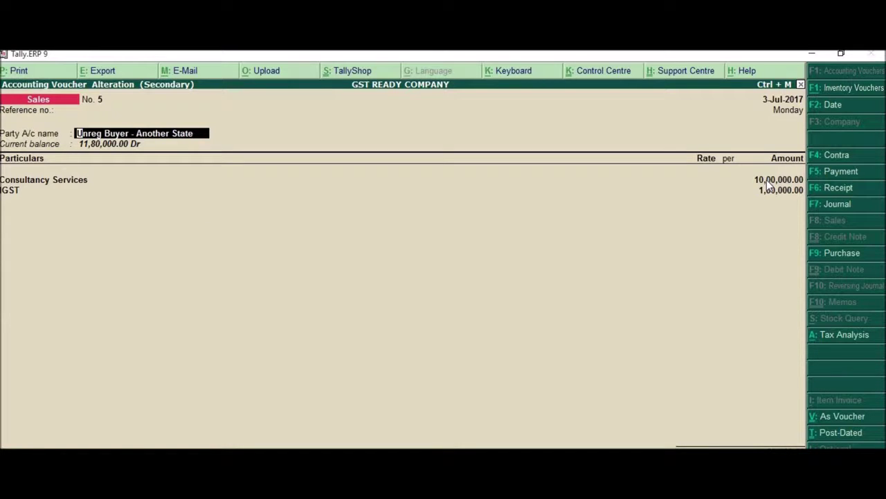
pyautogui.hotkey('ctrl', 'a')
pyautogui.press('Escape')
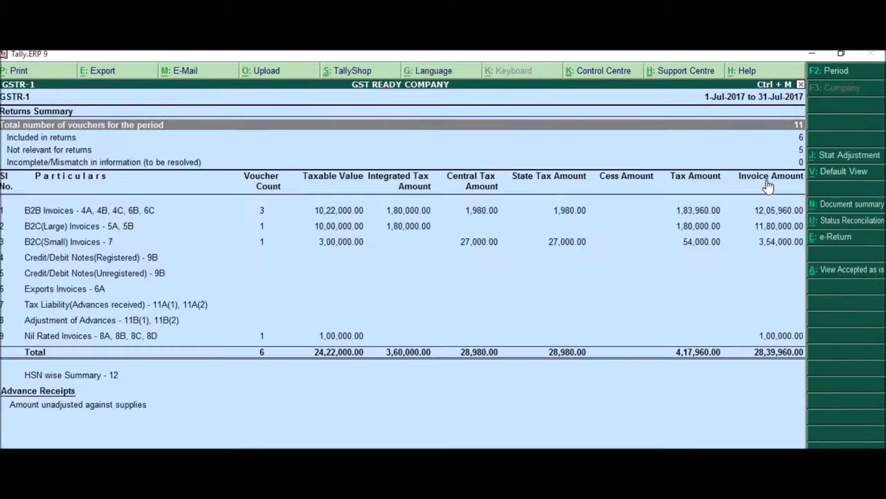
# - Drill into B2C(Small) Invoices for the state of Delhi and open sales voucher No. 4
pyautogui.press('Down')
pyautogui.press('Down')
pyautogui.press('Down')
pyautogui.press('Down')
pyautogui.press('Down')
pyautogui.press('Down')
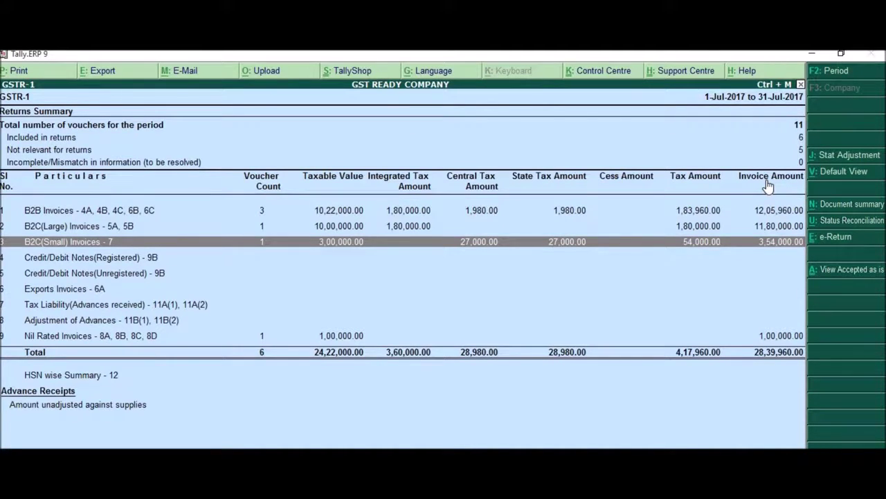
pyautogui.press('Return')
pyautogui.press('Return')
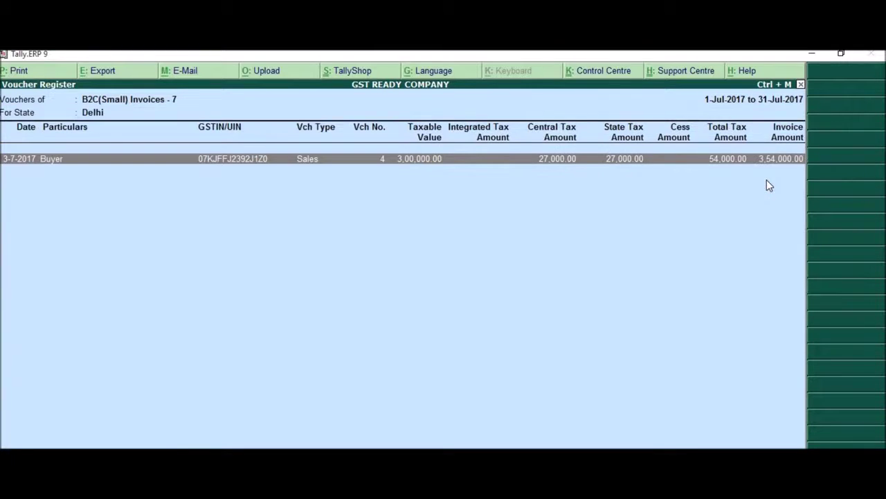
pyautogui.press('Return')
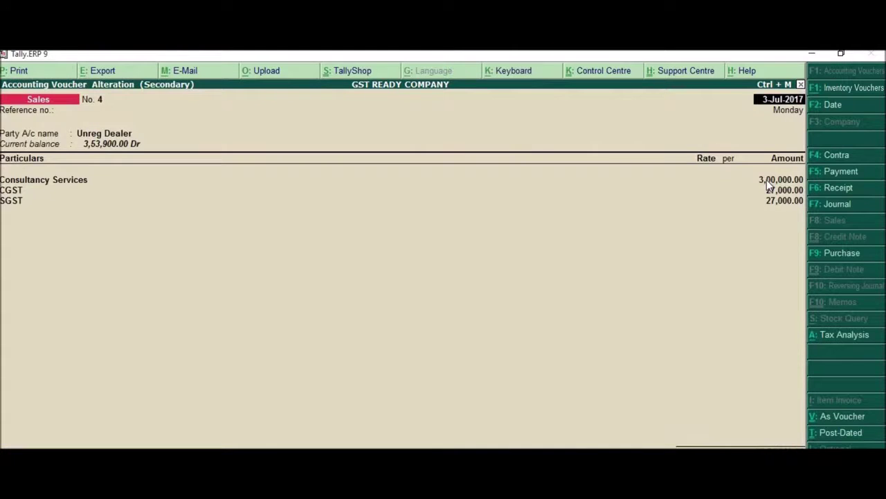
# - Open the voucher's Unreg Dealer party ledger, check its state and GST details, then close the ledger
pyautogui.click(113, 134)
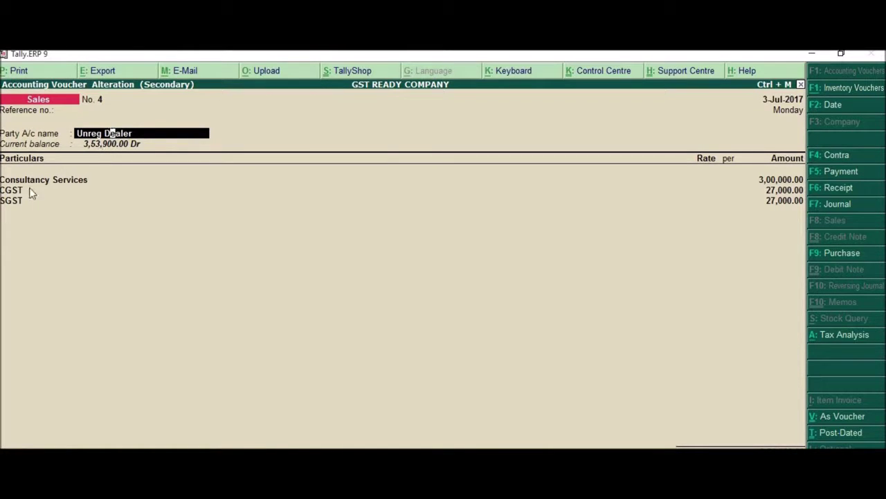
pyautogui.hotkey('ctrl', 'Return')
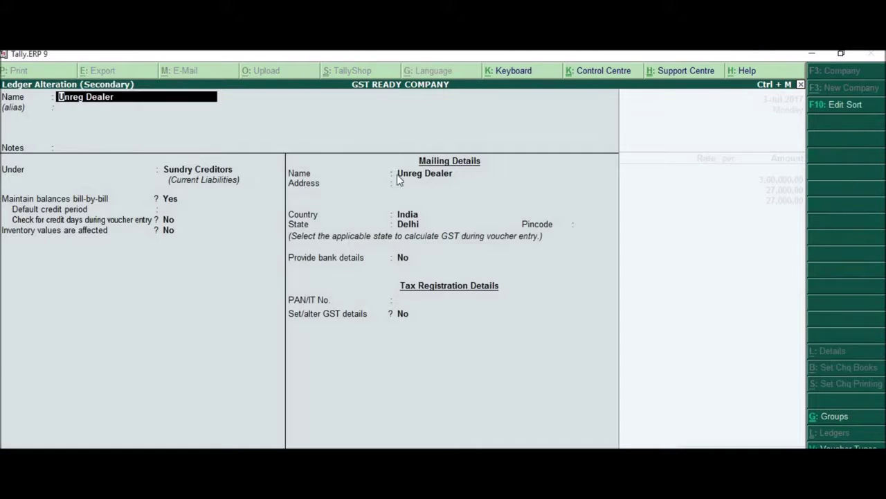
pyautogui.click(408, 225)
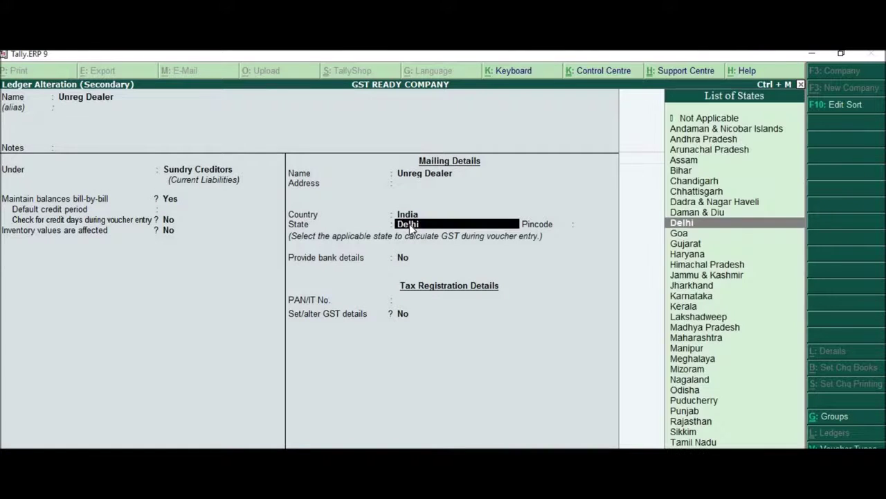
pyautogui.click(405, 316)
pyautogui.write('y')
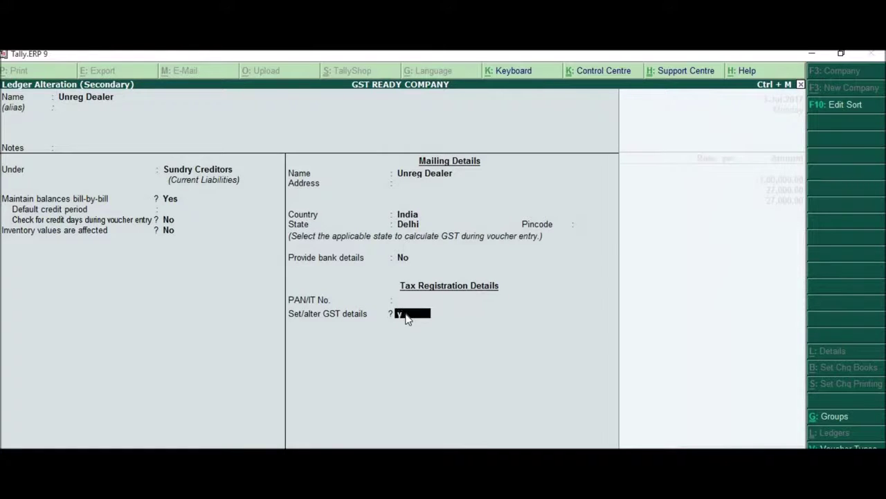
pyautogui.press('Return')
pyautogui.press('Escape')
pyautogui.press('y')
pyautogui.hotkey('ctrl', 'a')
# - Go through sales voucher No. 4's party details, ledger amounts and bill-wise details, keep their values and accept the voucher
pyautogui.press('Return')
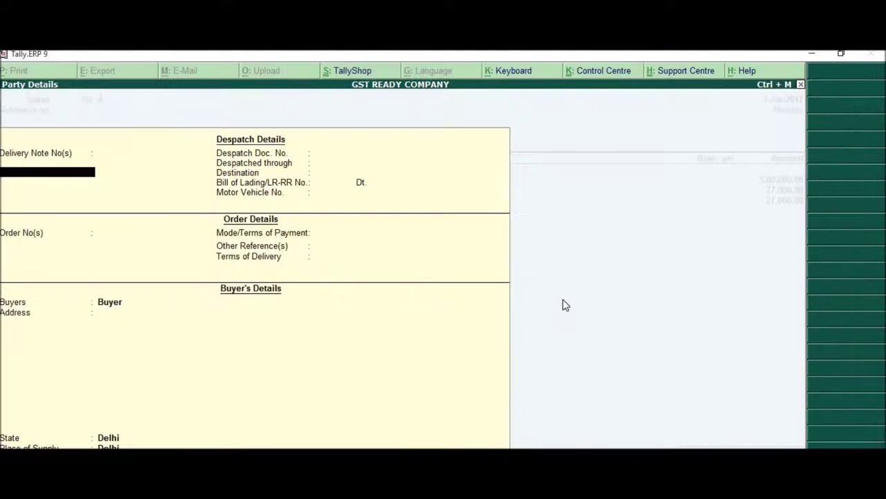
pyautogui.click(563, 299)
pyautogui.click(563, 300)
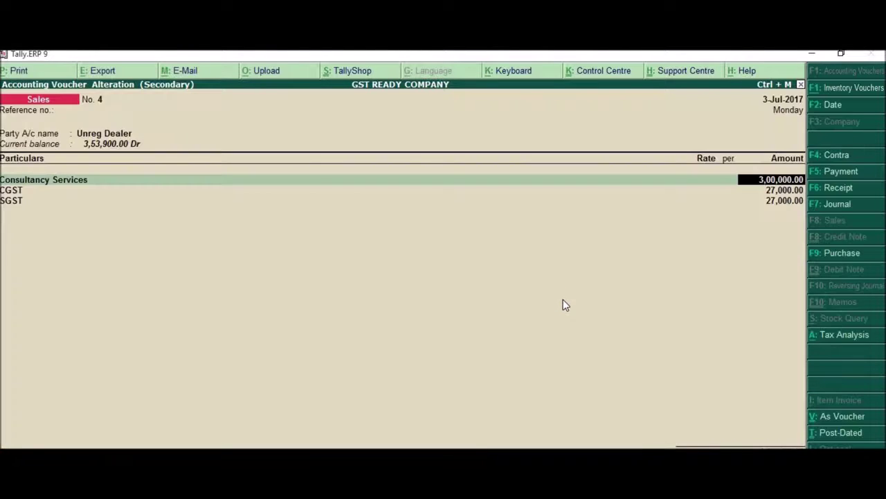
pyautogui.press('Return')
pyautogui.press('Return')
pyautogui.press('Return')
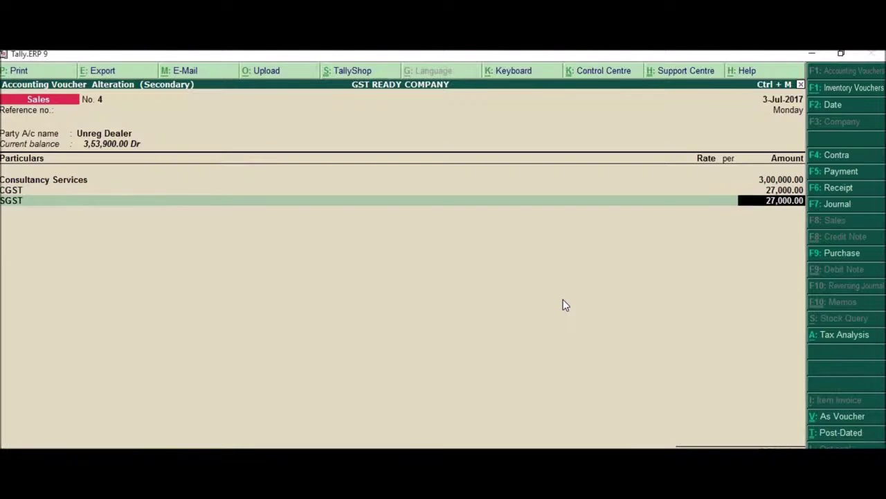
pyautogui.press('Return')
pyautogui.press('Return')
pyautogui.press('Return')
pyautogui.press('Return')
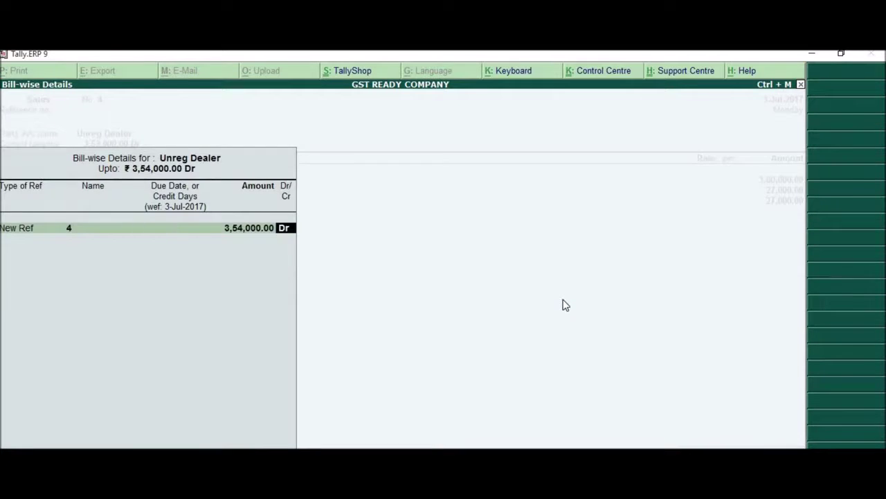
pyautogui.press('Return')
pyautogui.press('Return')
pyautogui.press('Return')
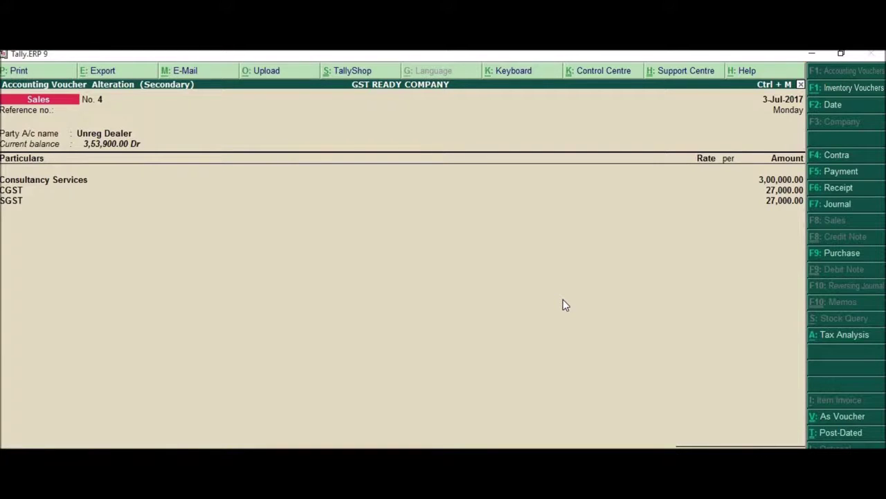
# - Return to the GSTR-1 returns summary, then leave the reports back to the Gateway of Tally
pyautogui.press('Escape')
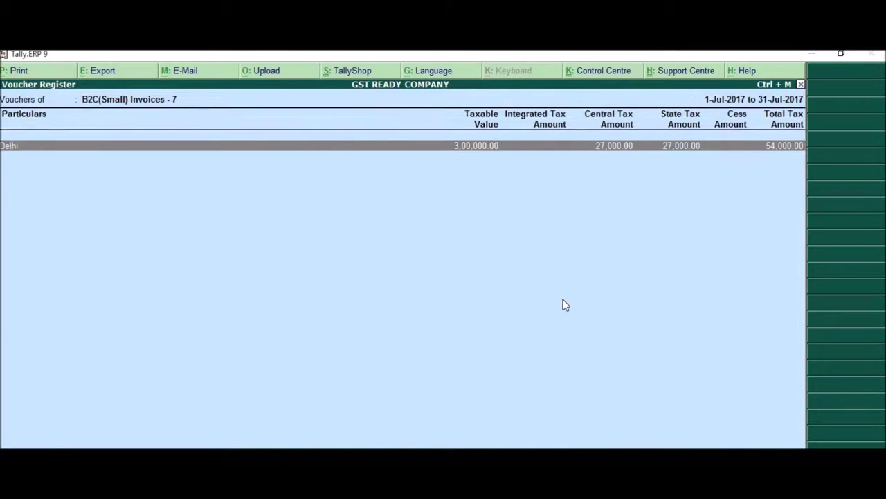
pyautogui.press('Escape')
pyautogui.press('Down')
pyautogui.press('Down')
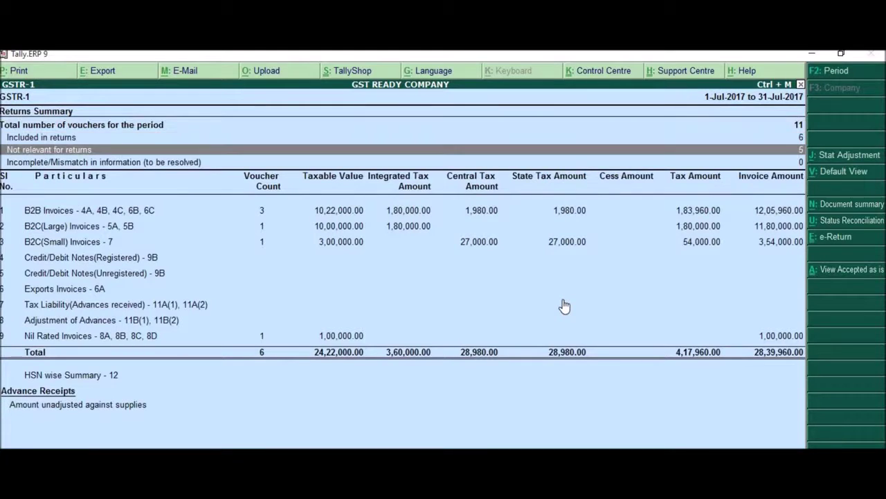
pyautogui.press('Escape')
pyautogui.press('Escape')
pyautogui.press('Escape')
pyautogui.press('Escape')
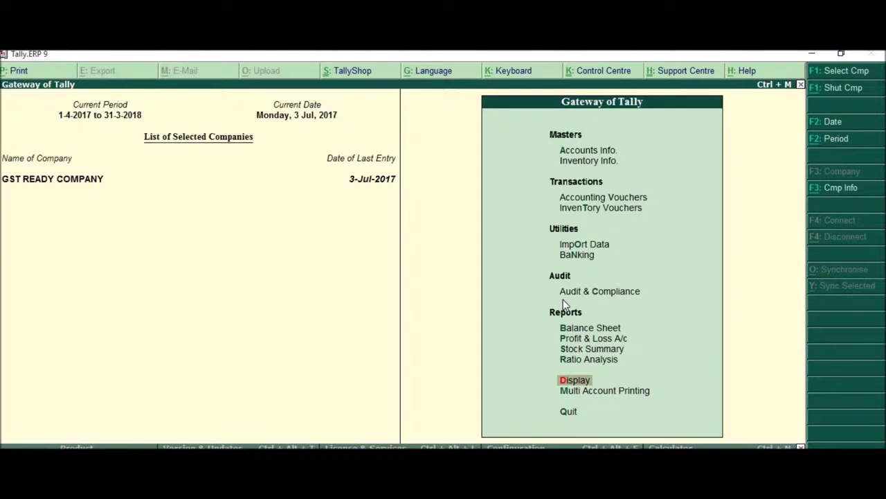
# - Start a new sales voucher with Unreg Dealer as the party account and accept the default party details
pyautogui.press('v')
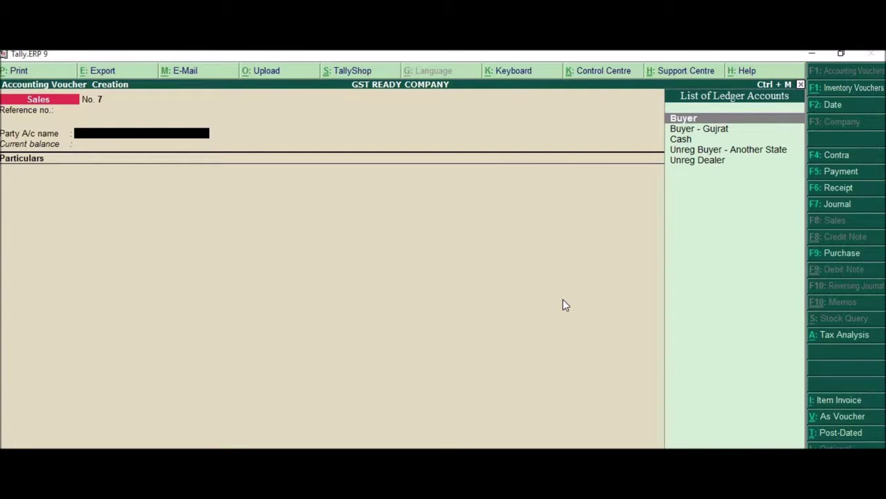
pyautogui.press('Down')
pyautogui.press('Down')
pyautogui.press('Down')
pyautogui.press('Down')
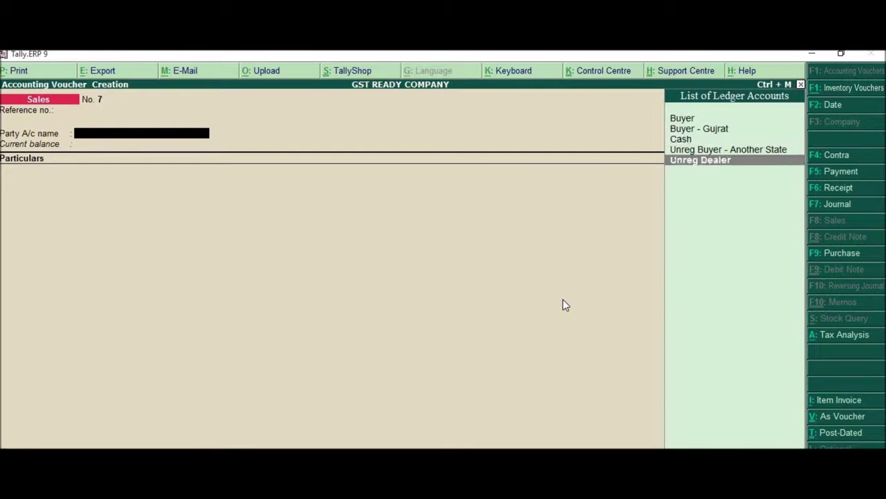
pyautogui.press('Return')
pyautogui.hotkey('ctrl', 'a')
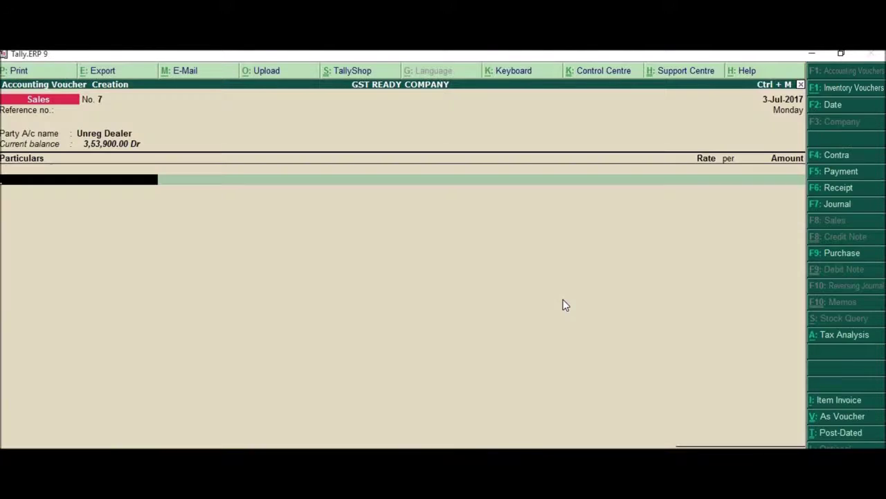
# - Add the Consultancy Services ledger with a GST-inclusive amount of 1000, keeping the calculated value and default tax classification
pyautogui.press('Down')
pyautogui.press('Down')
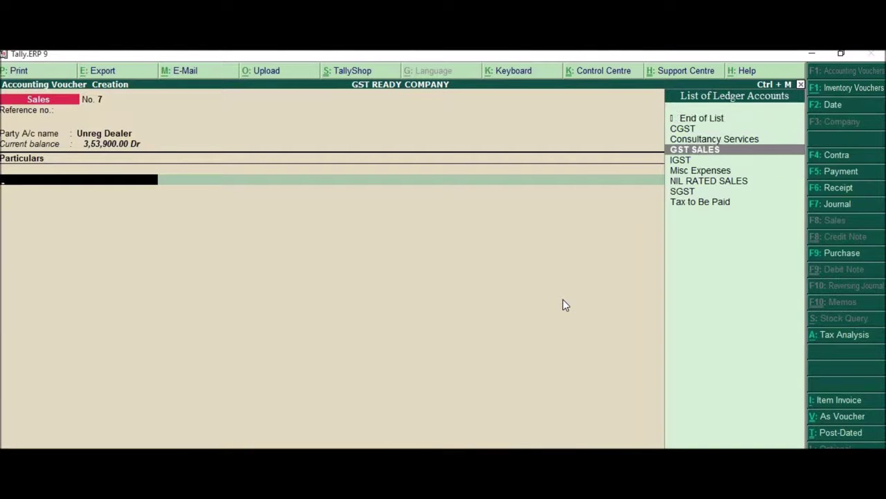
pyautogui.press('Up')
pyautogui.press('Return')
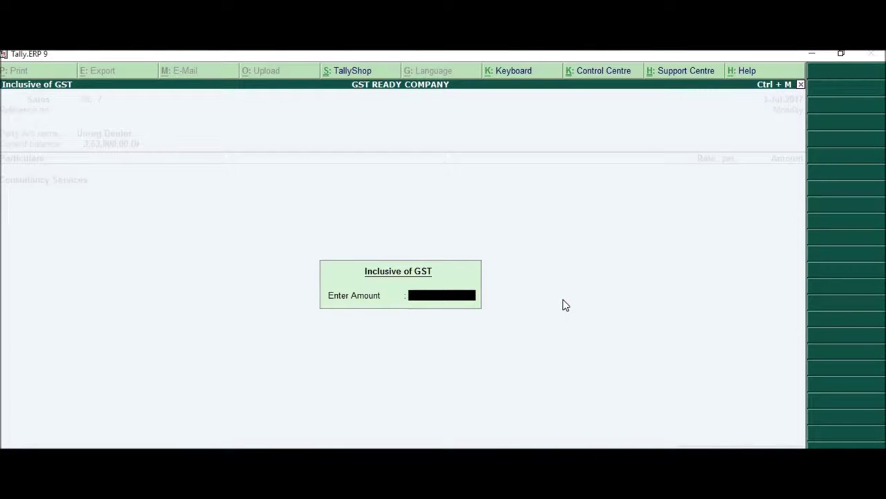
pyautogui.write('1000')
pyautogui.press('Return')
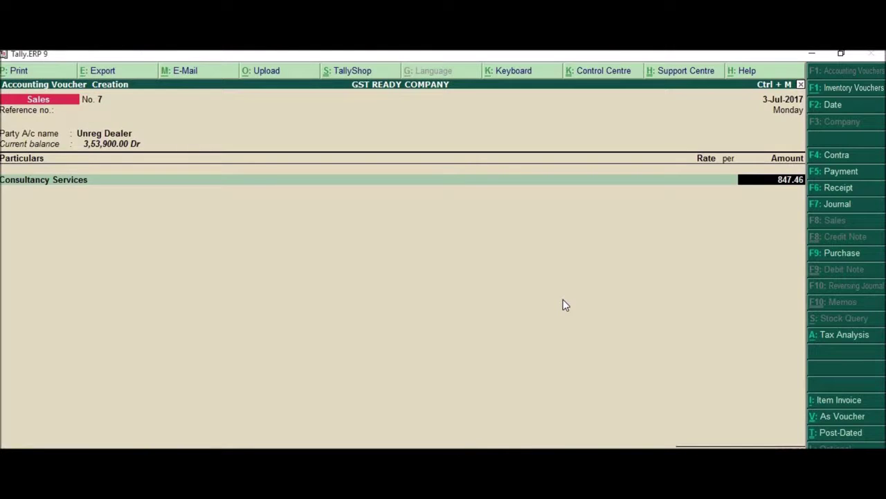
pyautogui.press('Return')
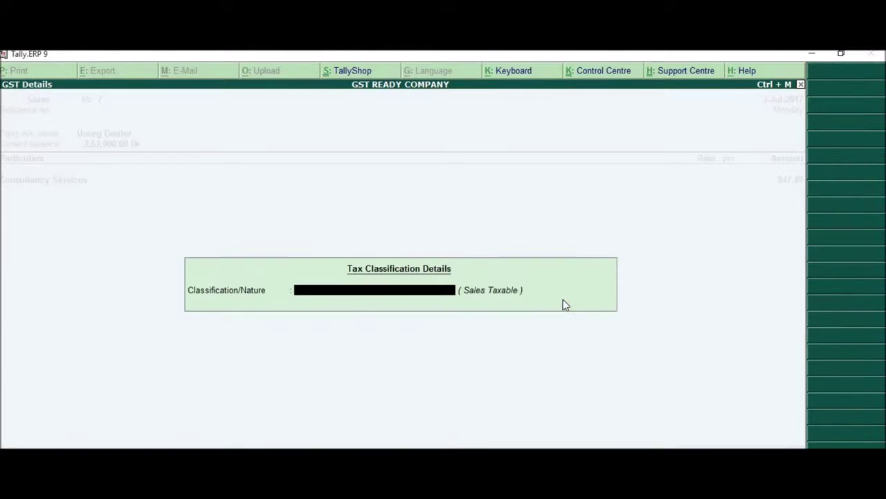
pyautogui.press('Return')
# - Add the CGST and SGST ledgers to the sales voucher with their calculated tax amounts
pyautogui.write('Cgs')
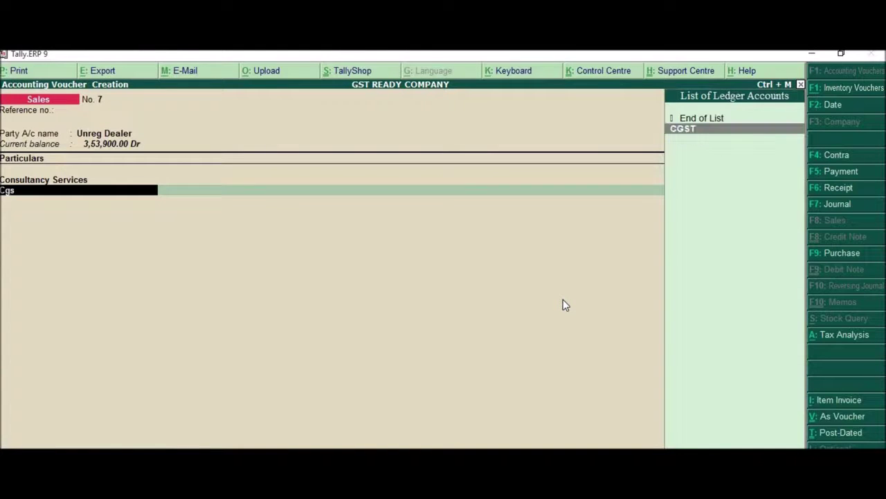
pyautogui.press('Return')
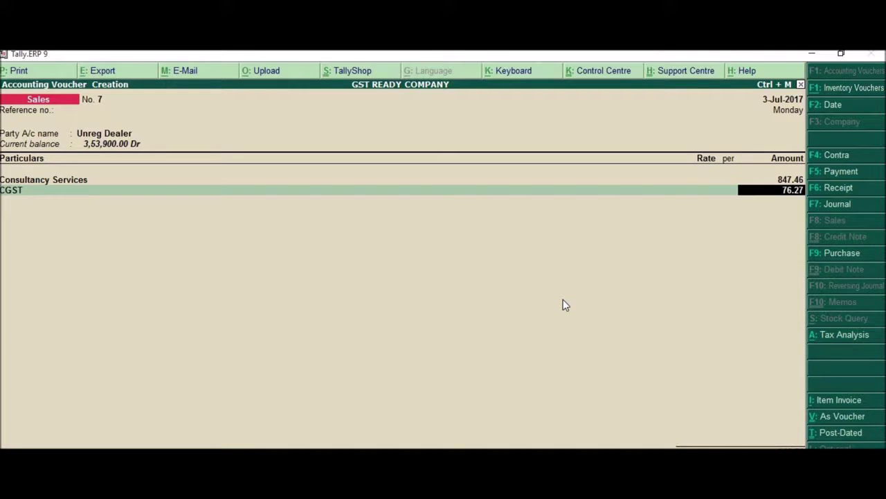
pyautogui.press('Return')
pyautogui.write('s')
pyautogui.press('Return')
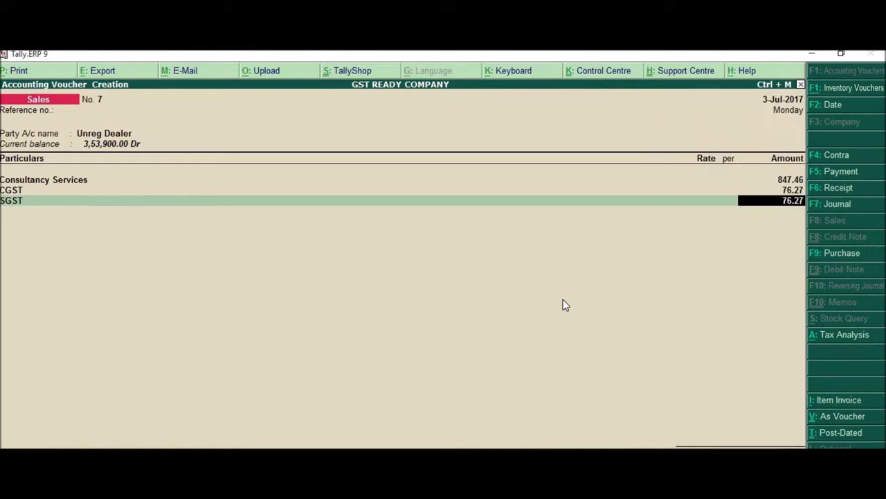
pyautogui.press('Return')
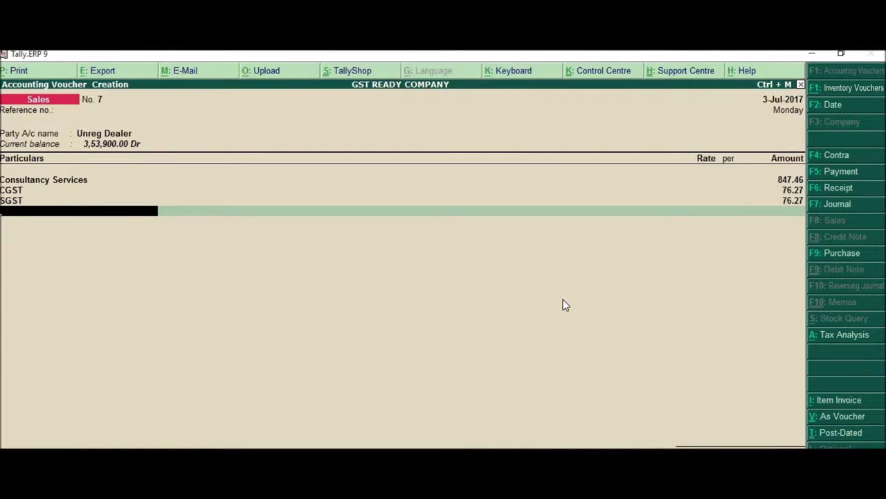
# - Finish the ledger list, keep the bill-wise New Ref 7 for 1,000.00 Dr, save the sales voucher and leave voucher creation
pyautogui.press('Return')
pyautogui.press('Return')
pyautogui.press('Return')
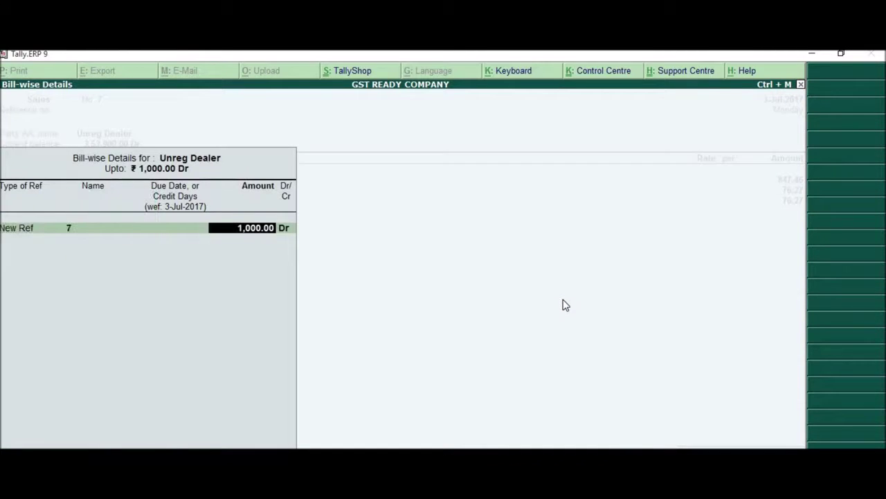
pyautogui.press('Return')
pyautogui.press('Return')
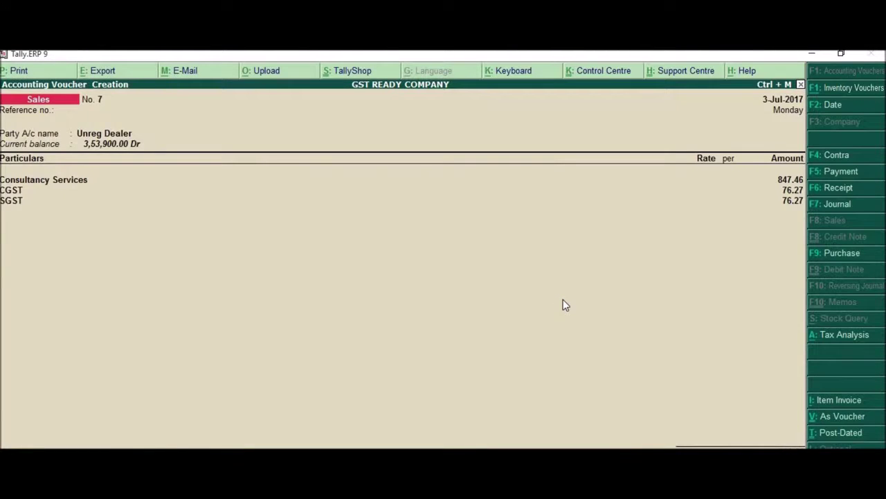
pyautogui.press('Escape')
# - Open the GSTR-1 report from the GST statutory reports
pyautogui.press('d')
pyautogui.press('u')
pyautogui.press('Return')
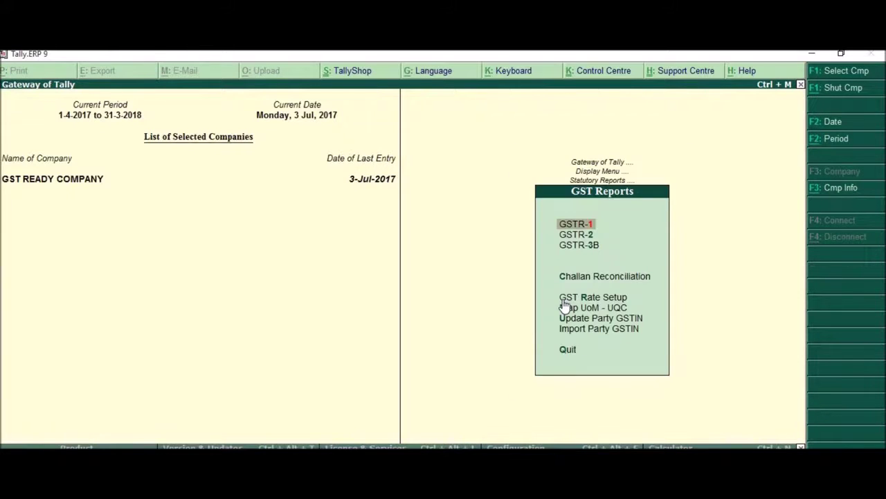
pyautogui.press('Return')
# - Drill into B2C(Small) Invoices for Delhi, check the Unreg Dealer sales voucher No. 7, and return to the returns summary
pyautogui.press('Down')
pyautogui.press('Down')
pyautogui.press('Down')
pyautogui.press('Down')
pyautogui.press('Down')
pyautogui.press('Down')
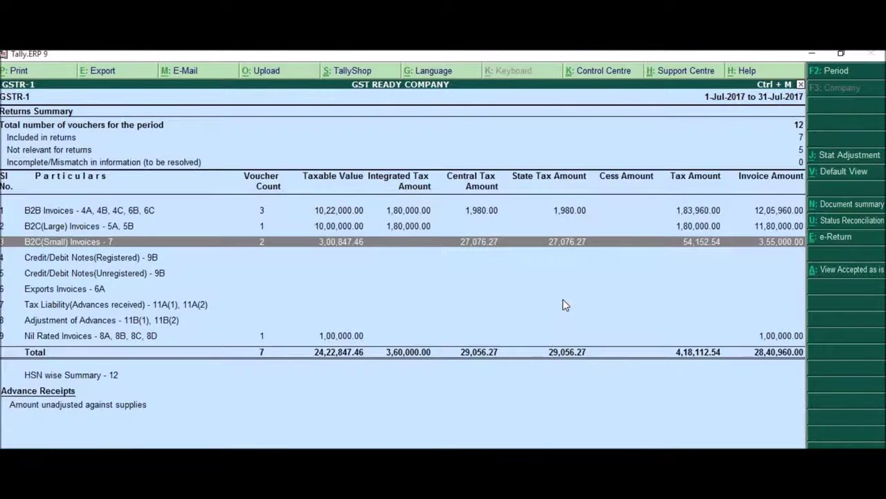
pyautogui.press('Return')
pyautogui.press('Return')
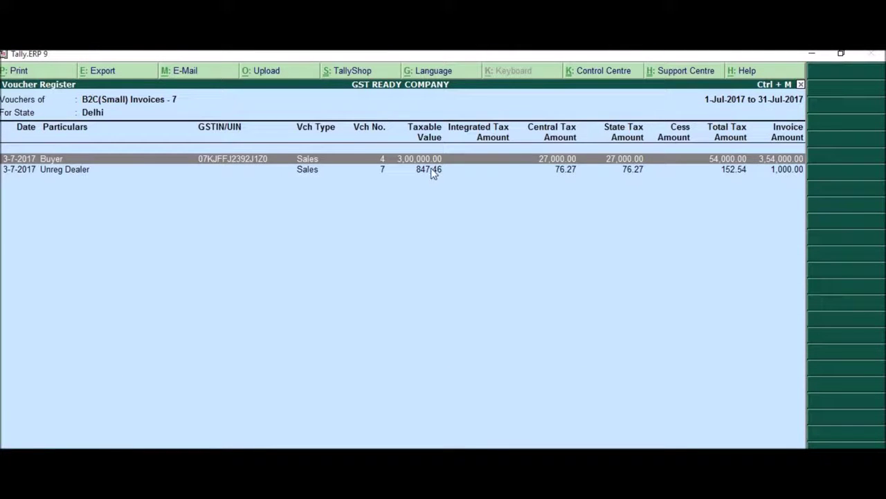
pyautogui.click(431, 170)
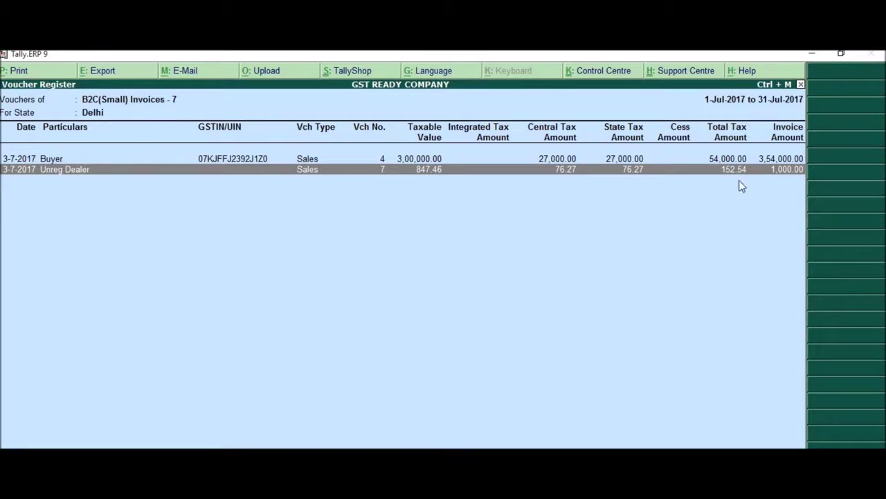
pyautogui.press('Escape')
pyautogui.press('Escape')
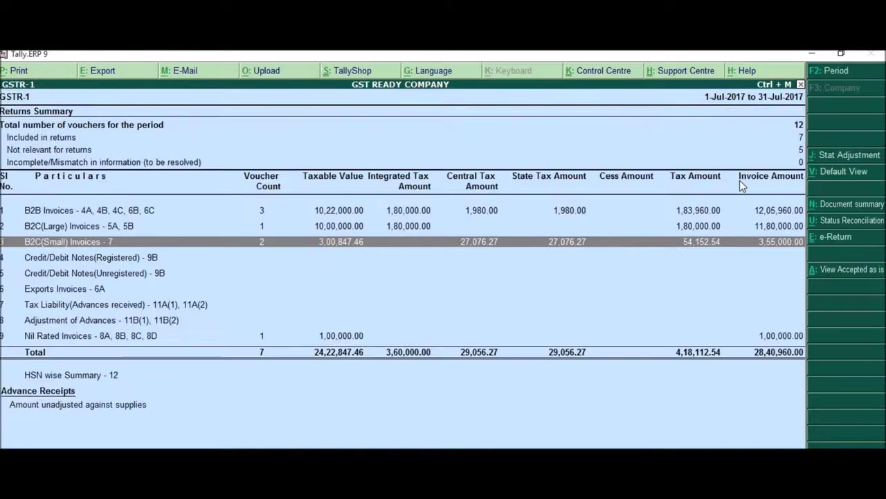
# - Drill into Nil Rated Invoices - 8A, 8B, 8C, 8D from the GSTR-1 returns summary
pyautogui.press('Down')
pyautogui.press('Down')
pyautogui.press('Down')
pyautogui.press('Down')
pyautogui.press('Down')
pyautogui.press('Down')
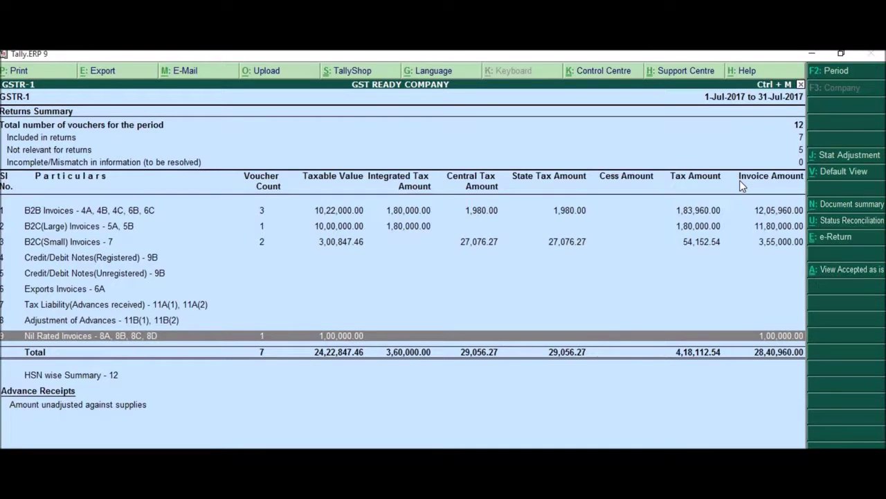
pyautogui.press('Return')
# - Drill into the Nil-Rated local sales to registered persons and open sales voucher No. 6
pyautogui.press('Down')
pyautogui.press('Down')
pyautogui.press('Down')
pyautogui.press('Down')
pyautogui.press('Down')
pyautogui.press('Down')
pyautogui.press('Down')
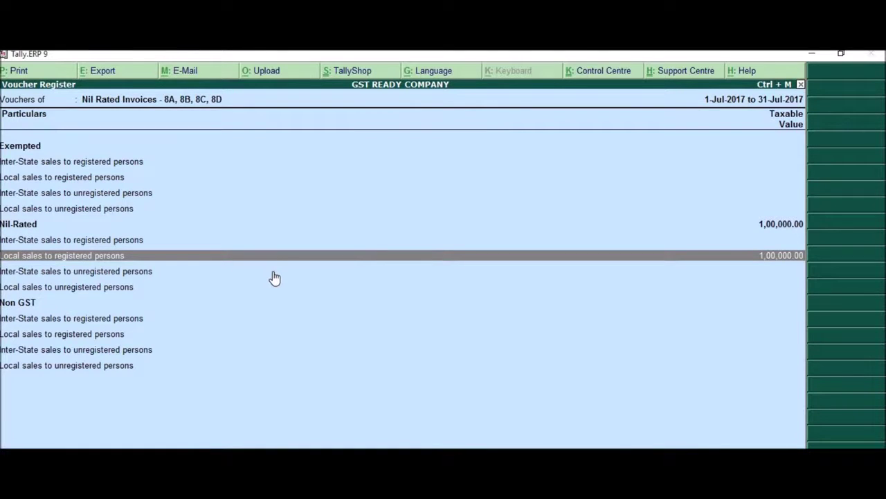
pyautogui.press('Return')
pyautogui.press('Return')
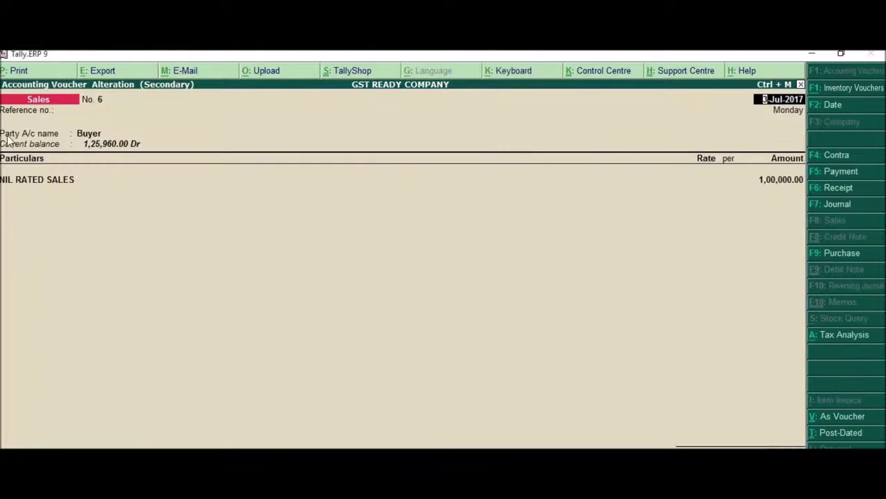
# - Go through voucher No. 6's Buyer party details and NIL RATED SALES amount up to its tax classification, keeping the values
pyautogui.click(86, 138)
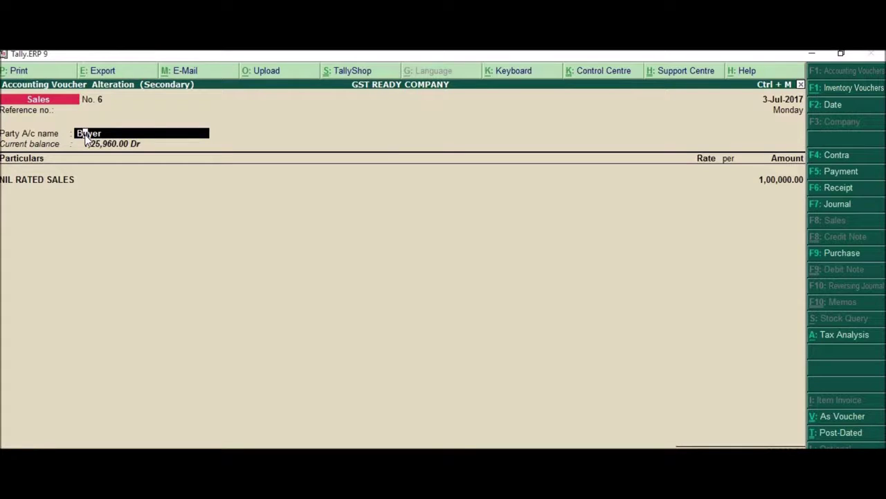
pyautogui.press('Return')
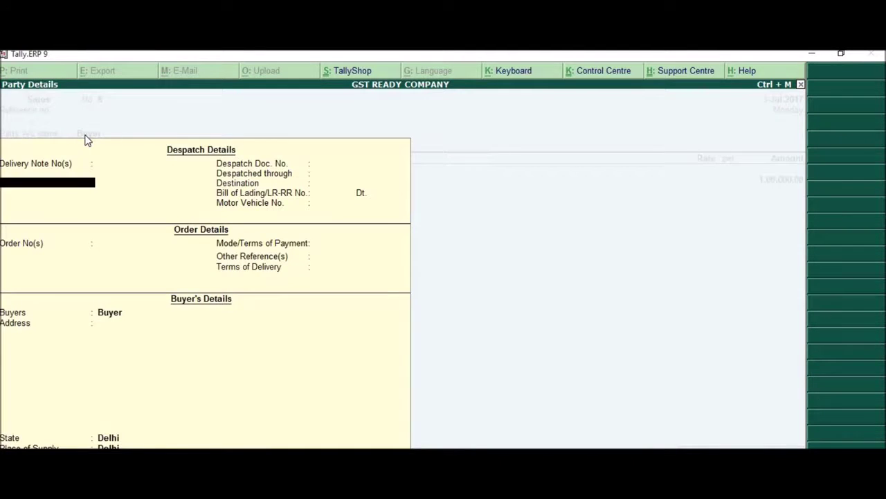
pyautogui.press('Return')
pyautogui.press('Return')
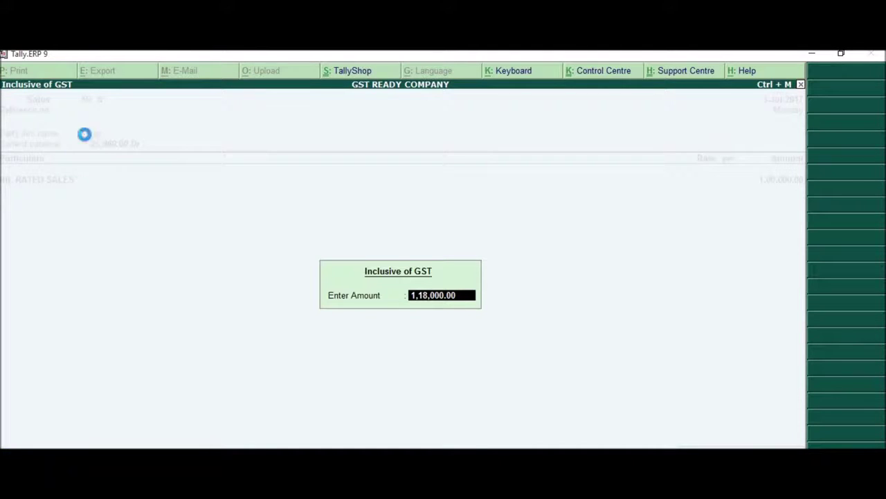
pyautogui.press('Return')
pyautogui.press('Return')
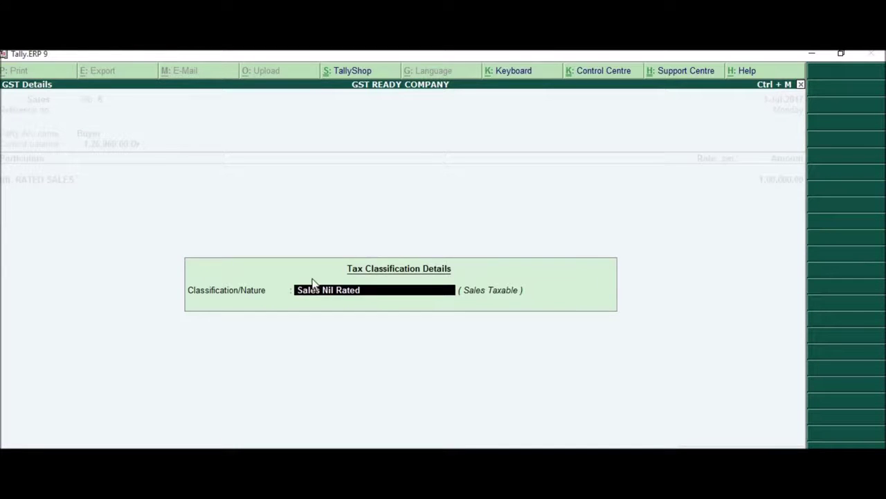
# - Reselect Sales Nil Rated as the NIL RATED SALES ledger's nature of transaction and try to accept the voucher
pyautogui.click(332, 294)
pyautogui.press('Down')
pyautogui.press('Down')
pyautogui.press('Down')
pyautogui.press('Down')
pyautogui.press('Down')
pyautogui.press('Down')
pyautogui.press('Down')
pyautogui.press('Down')
pyautogui.press('Down')
pyautogui.press('Down')
pyautogui.press('Down')
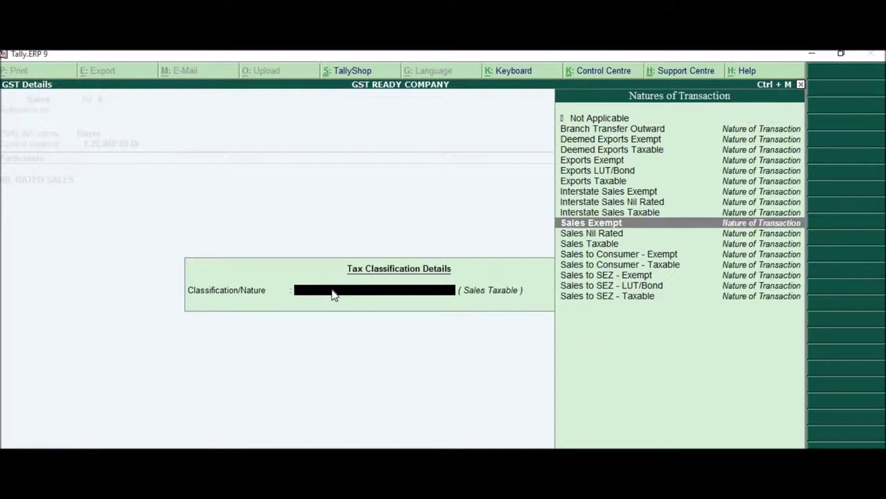
pyautogui.press('Return')
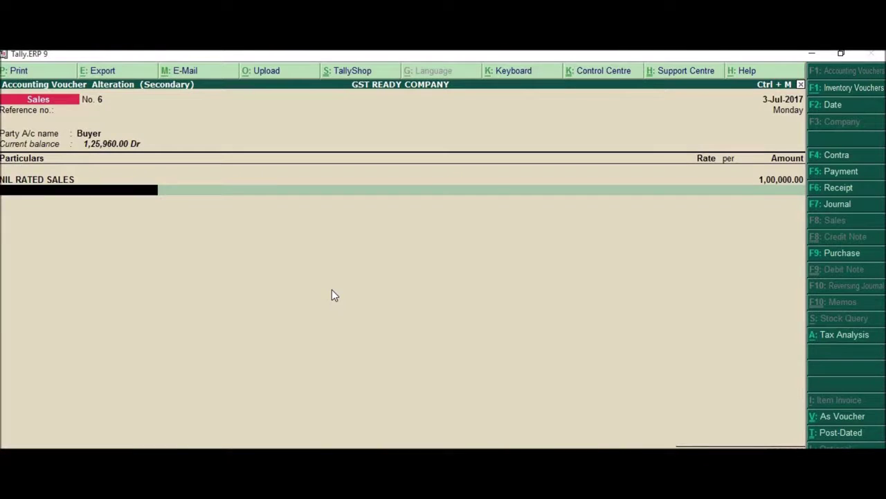
pyautogui.hotkey('ctrl', 'a')
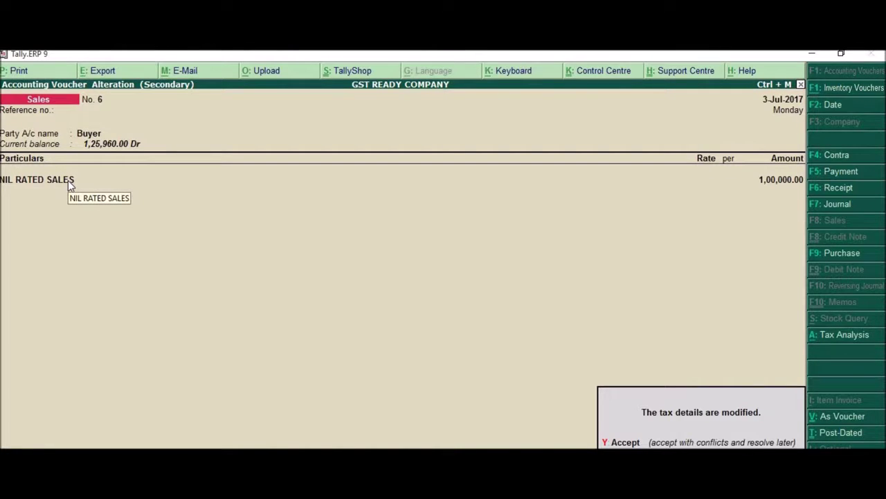
pyautogui.press('y')
pyautogui.press('Return')
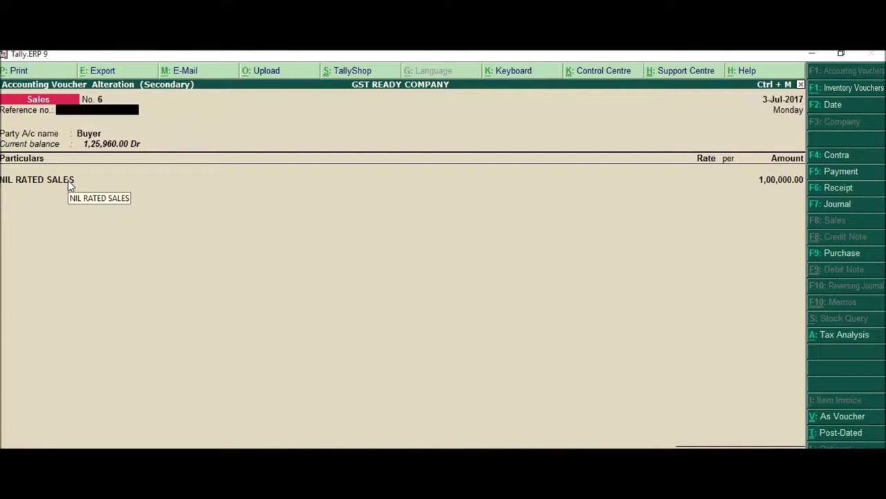
# - Go through voucher No. 6's party and NIL RATED SALES entries again, keeping Sales Nil Rated as the tax classification
pyautogui.press('Return')
pyautogui.press('Return')
pyautogui.press('Return')
pyautogui.hotkey('ctrl', 'a')
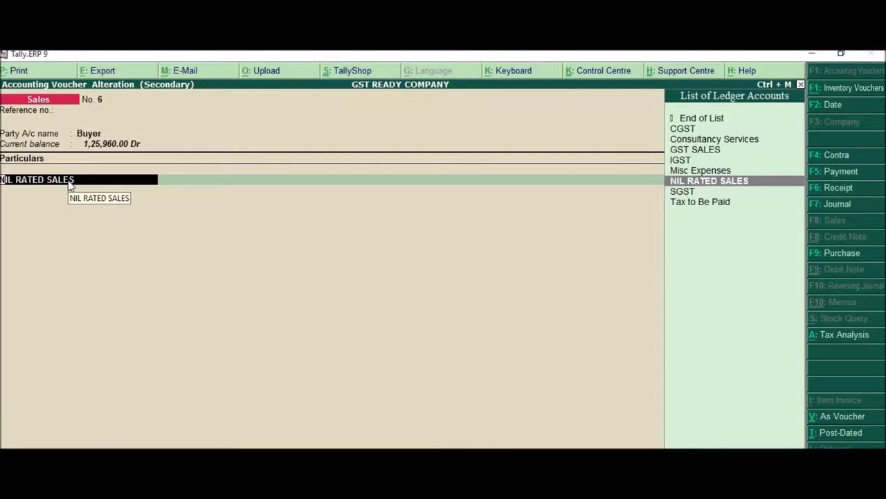
pyautogui.press('Return')
pyautogui.press('Return')
pyautogui.press('Return')
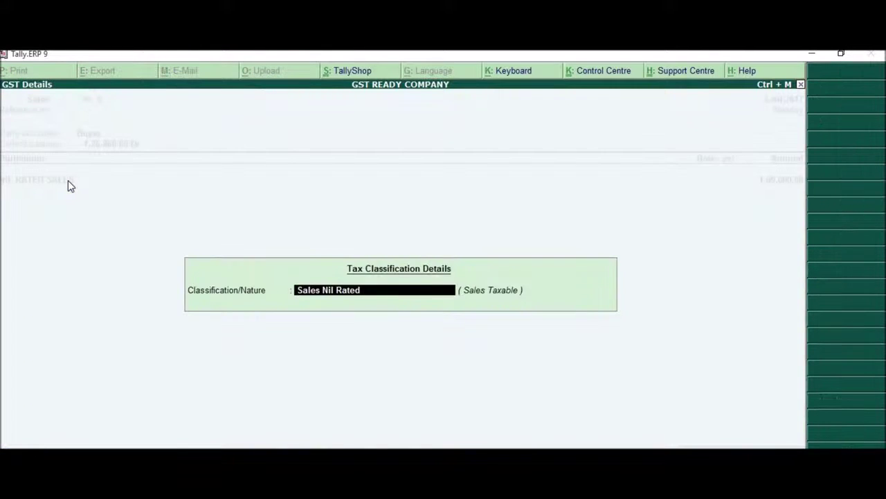
pyautogui.press('Return')
# - Keep voucher No. 6's bill-wise details, accept the voucher with its tax conflicts, and return to the GSTR-1 returns summary
pyautogui.press('Return')
pyautogui.press('Return')
pyautogui.press('Return')
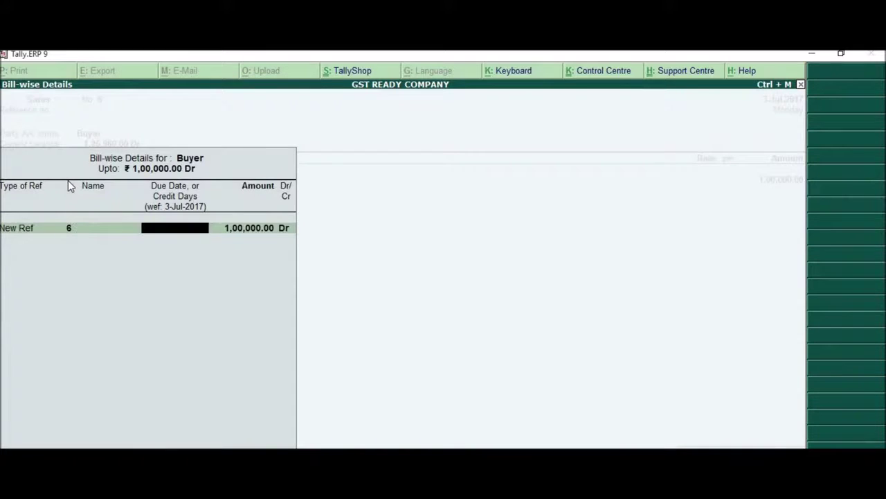
pyautogui.press('Return')
pyautogui.press('Return')
pyautogui.press('y')
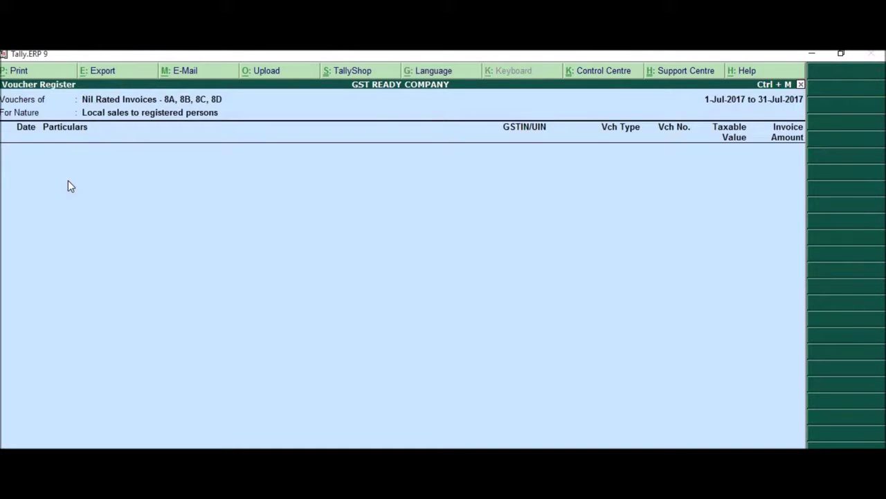
pyautogui.press('Escape')
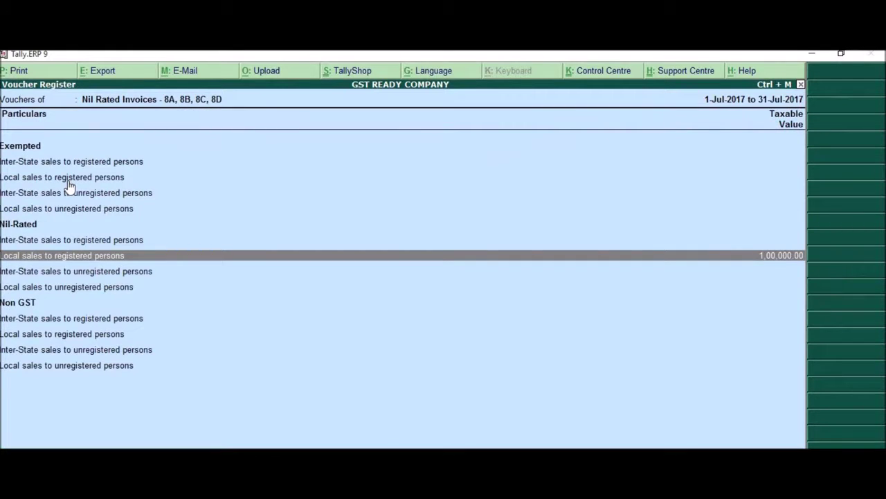
pyautogui.press('Escape')
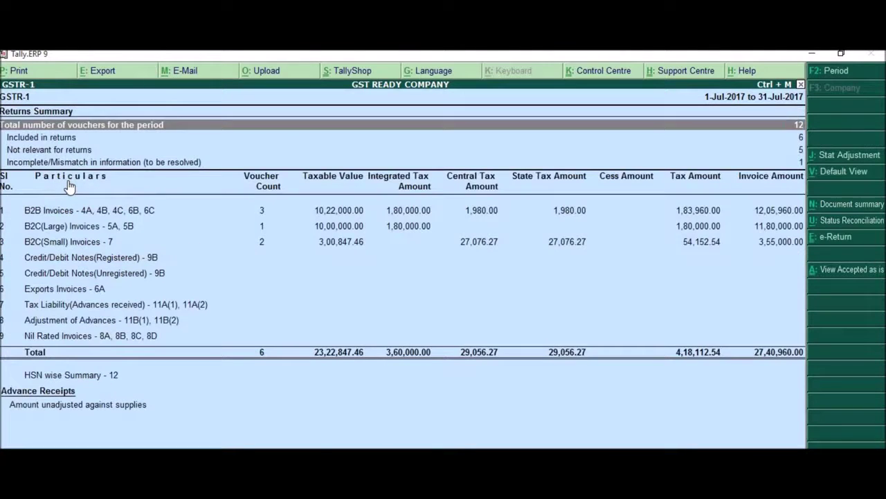
# - Open the incomplete/mismatch exception for nature of transaction, taxable value and rate of tax modified in voucher
pyautogui.press('Down')
pyautogui.press('Down')
pyautogui.press('Down')
pyautogui.press('Return')
pyautogui.press('Down')
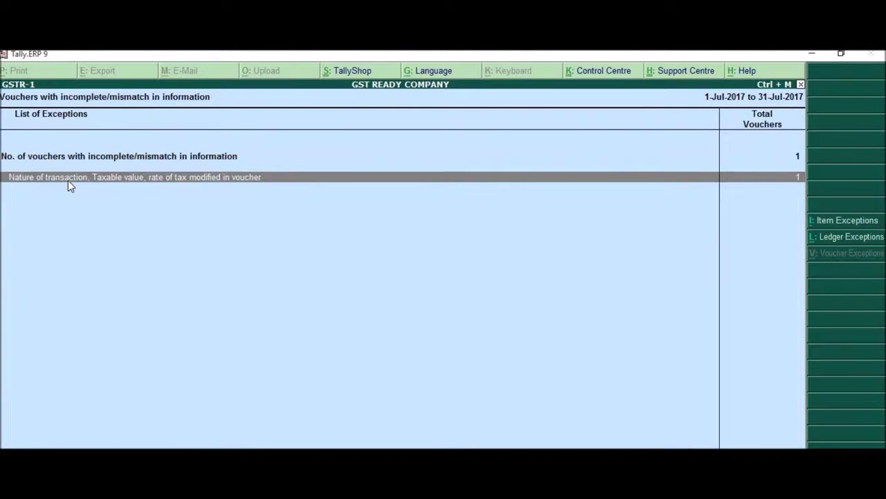
pyautogui.press('Return')
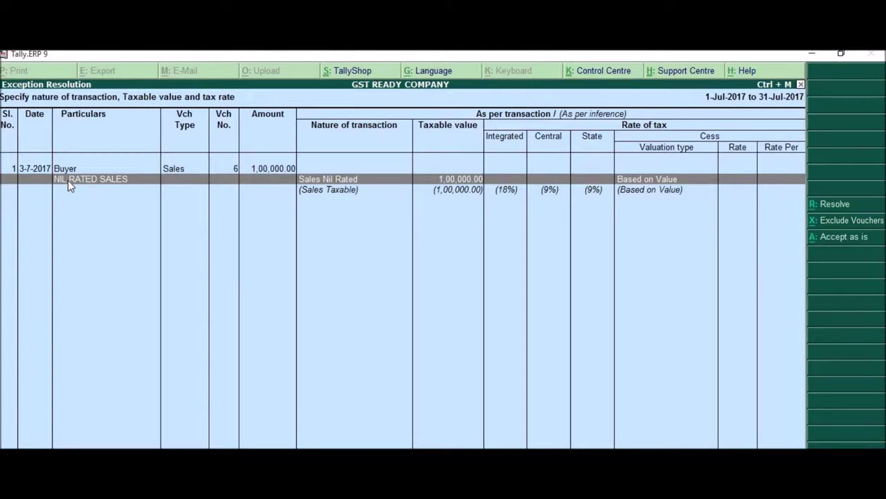
# - Resolve voucher No. 6's NIL RATED SALES exception with Sales Nil Rated as nature of transaction, and return to the GSTR-1 summary
pyautogui.hotkey('alt', 'r')
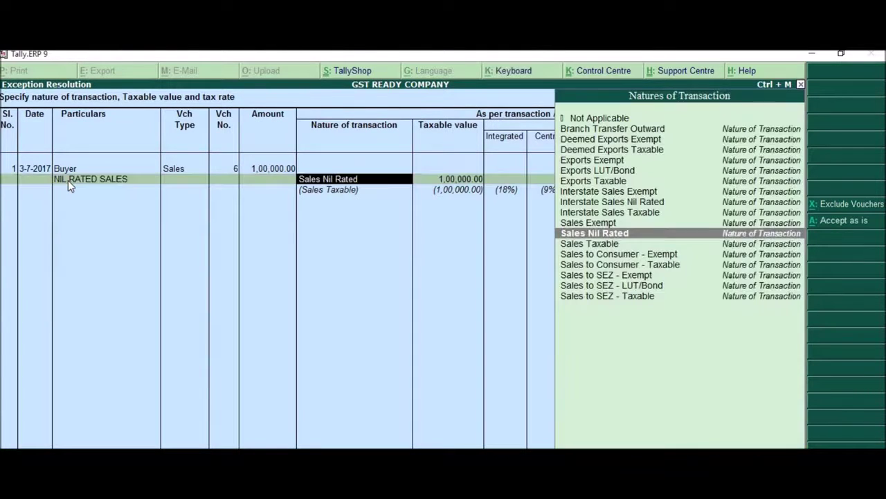
pyautogui.press('Return')
pyautogui.press('Return')
pyautogui.press('Return')
pyautogui.press('Return')
pyautogui.press('Return')
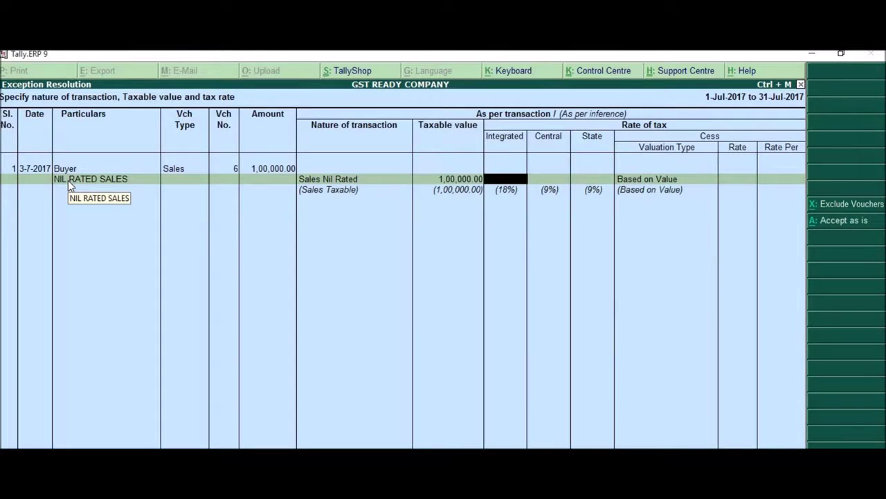
pyautogui.press('Return')
pyautogui.press('Return')
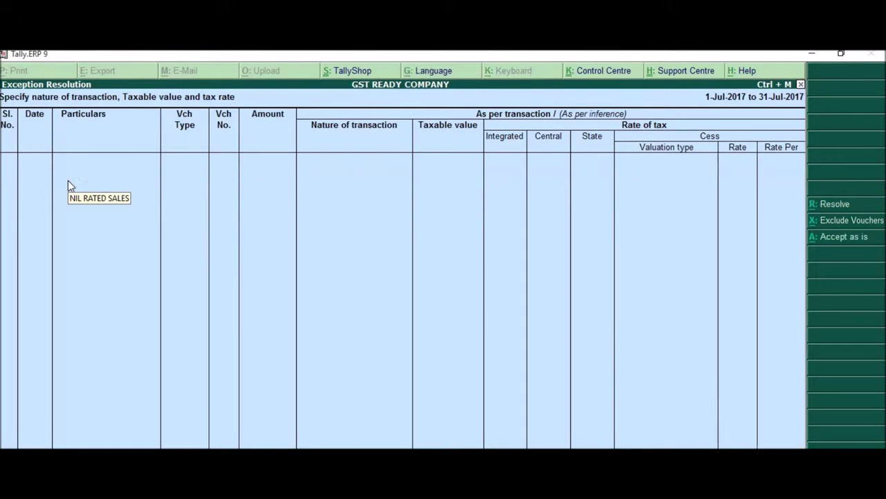
pyautogui.press('Escape')
pyautogui.press('Escape')
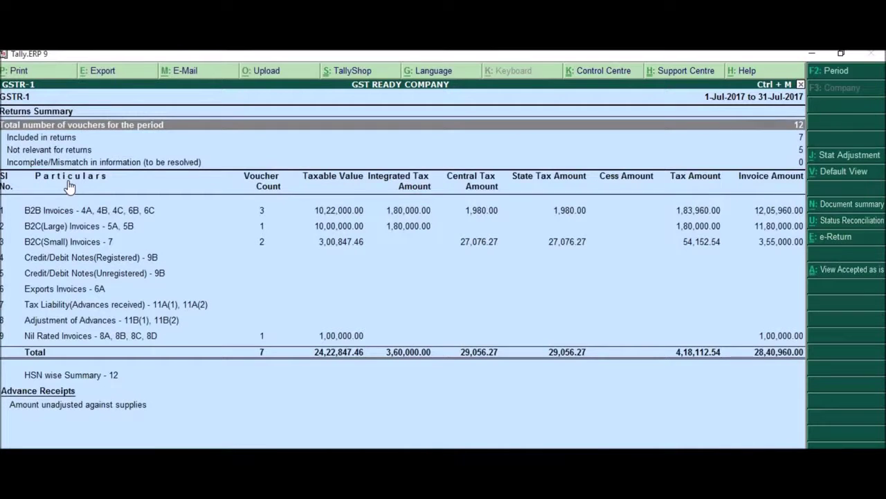
# - Examine the Nil Rated Invoices entry of the GSTR-1 summary
pyautogui.press('Down')
pyautogui.press('Down')
pyautogui.press('Down')
pyautogui.press('Down')
pyautogui.press('Down')
pyautogui.press('Down')
pyautogui.press('Down')
pyautogui.press('Down')
pyautogui.press('Down')
pyautogui.press('Down')
pyautogui.press('Down')
pyautogui.press('Down')
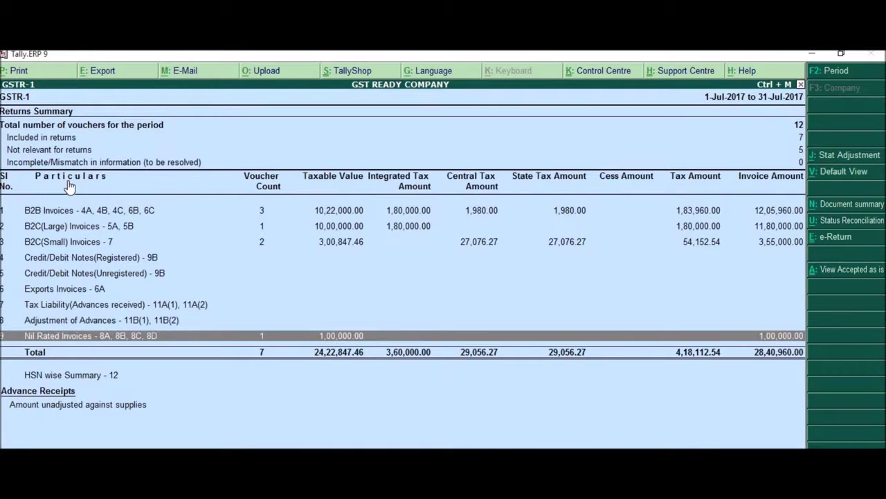
pyautogui.press('Return')
pyautogui.press('Escape')
# - Export the GSTR-1 e-Return for 1-7-2017 to 31-7-2017 to D:\Tally in Excel (Spreadsheet) format, including the already exported transactions
pyautogui.click(269, 215)
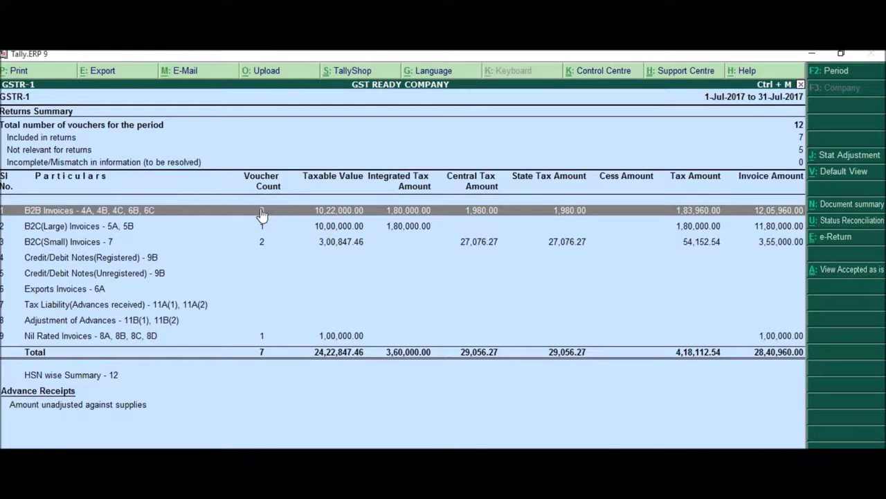
pyautogui.click(831, 239)
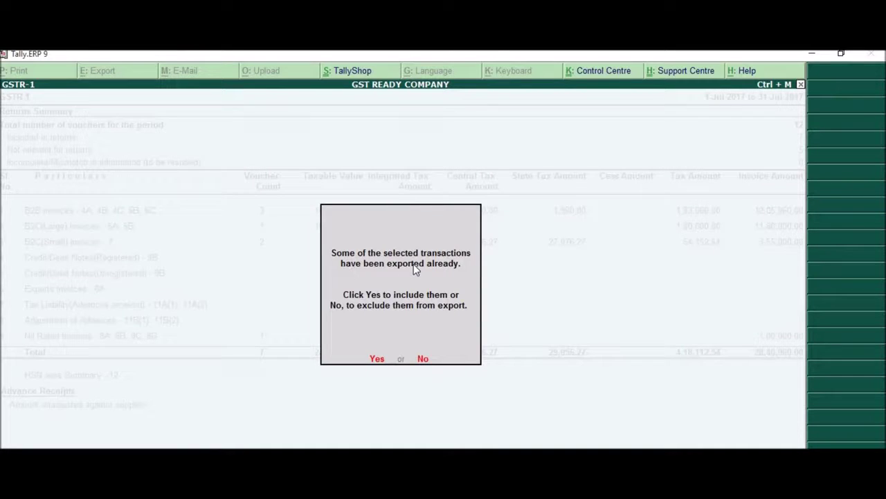
pyautogui.click(378, 359)
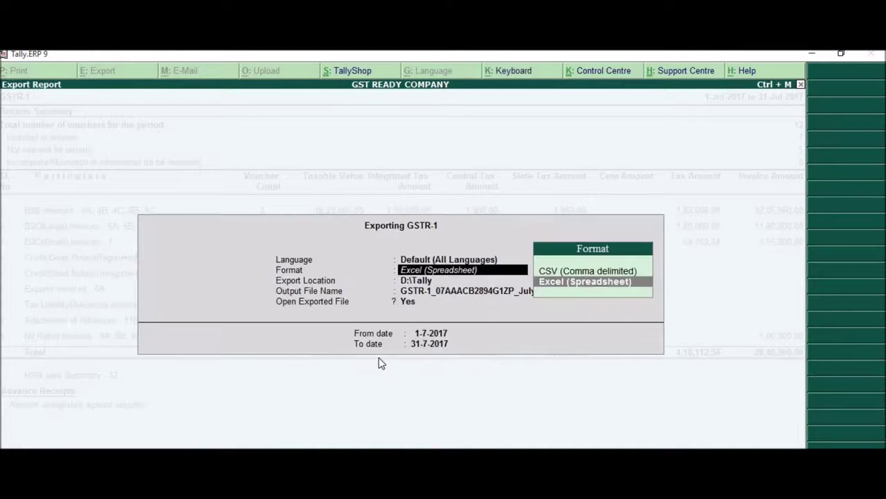
pyautogui.press('Return')
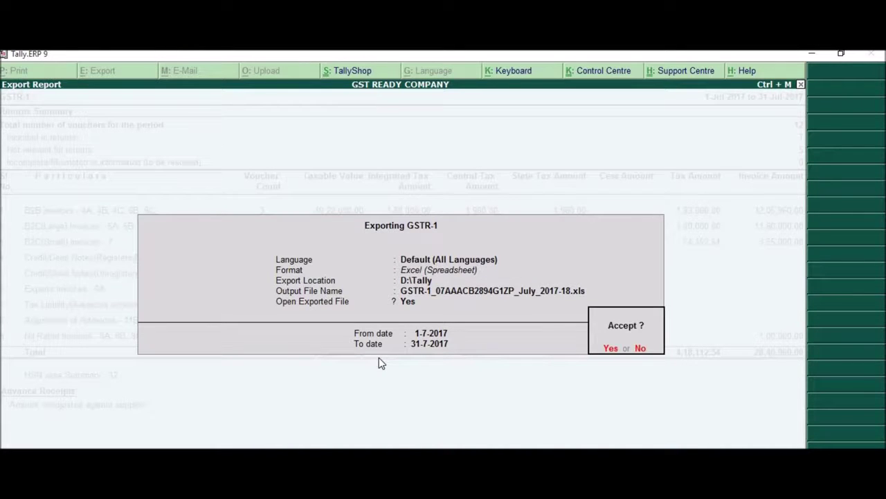
pyautogui.press('Return')
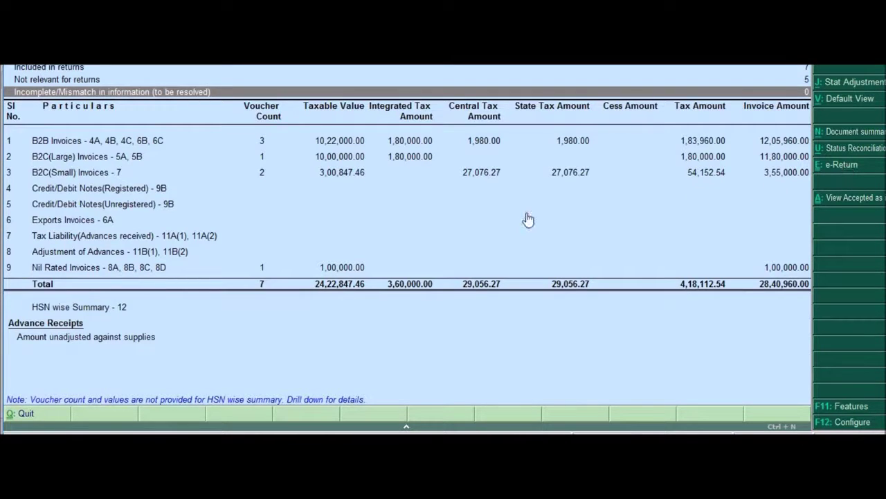
# - Open the voucher list of the B2B Invoices entry in the GSTR-1 summary
pyautogui.click(52, 146)
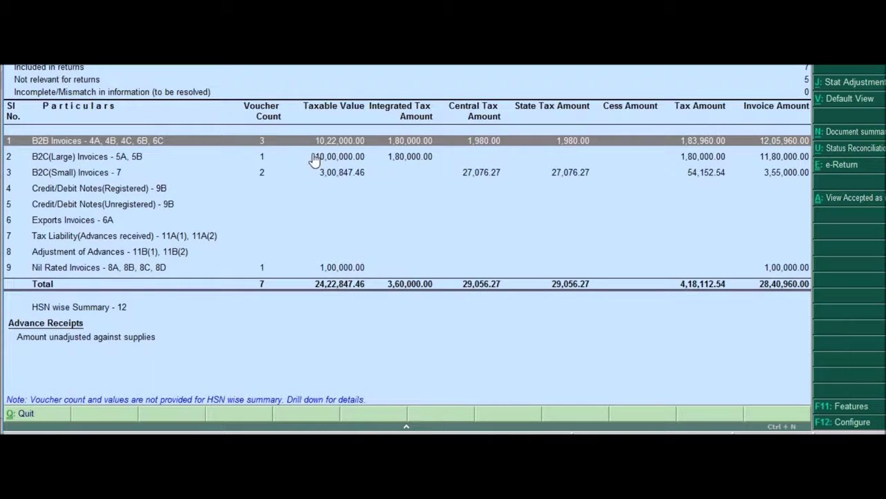
pyautogui.press('Return')
pyautogui.press('Return')
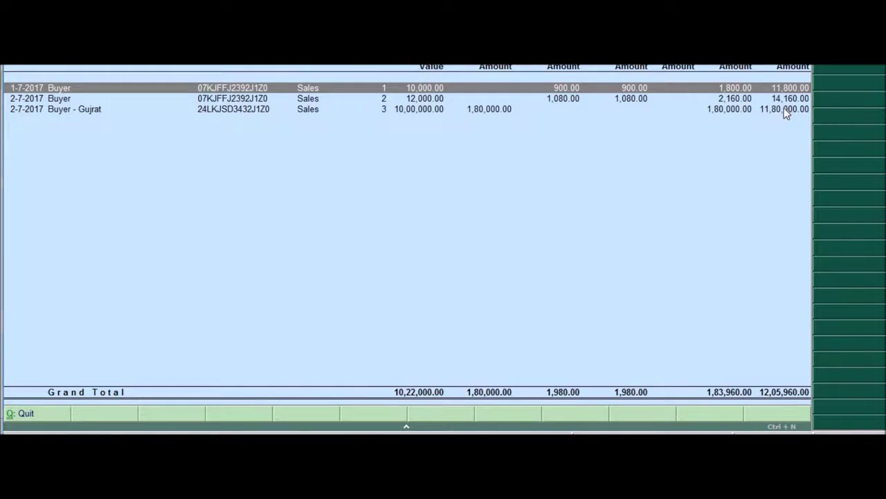
# - Switch to the exported workbook in Excel and check the taxable and invoice values of invoices 1 and 2 on the b2b sheet
pyautogui.hotkey('alt', 'Tab')
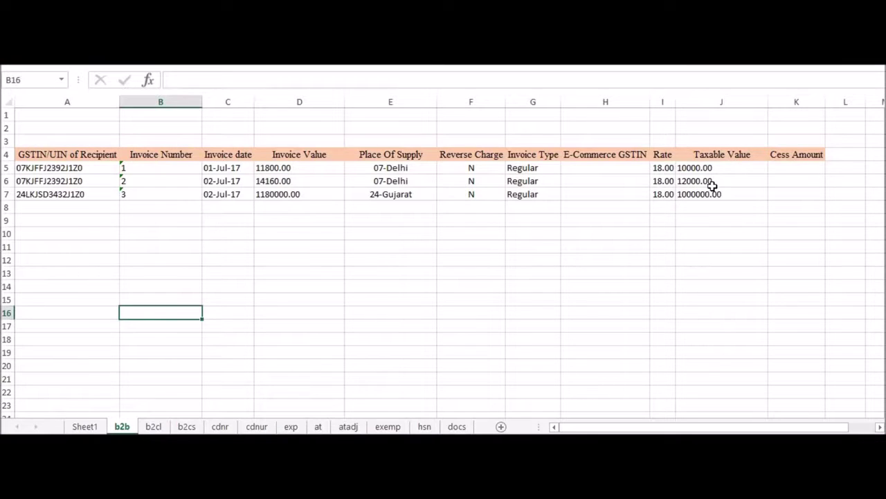
pyautogui.click(707, 180)
pyautogui.press('Left')
pyautogui.press('Left')
pyautogui.press('Left')
pyautogui.press('Left')
pyautogui.press('Left')
pyautogui.press('Left')
pyautogui.press('Left')
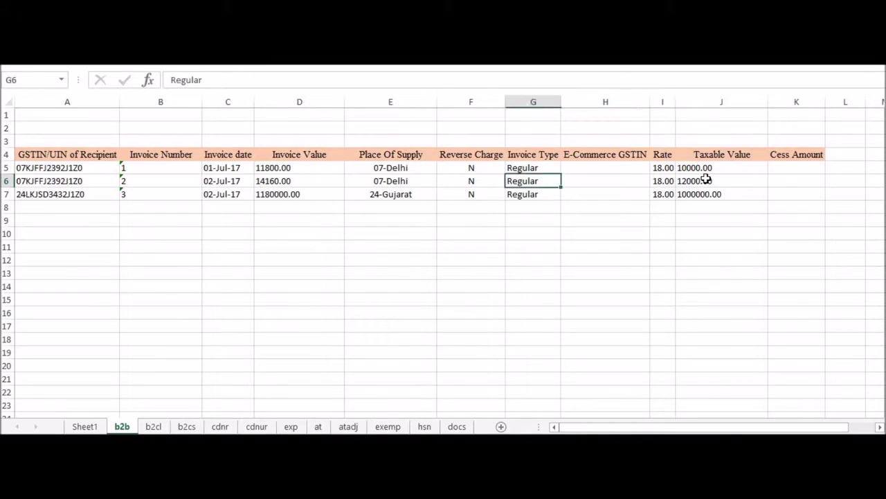
pyautogui.press('Right')
pyautogui.press('Up')
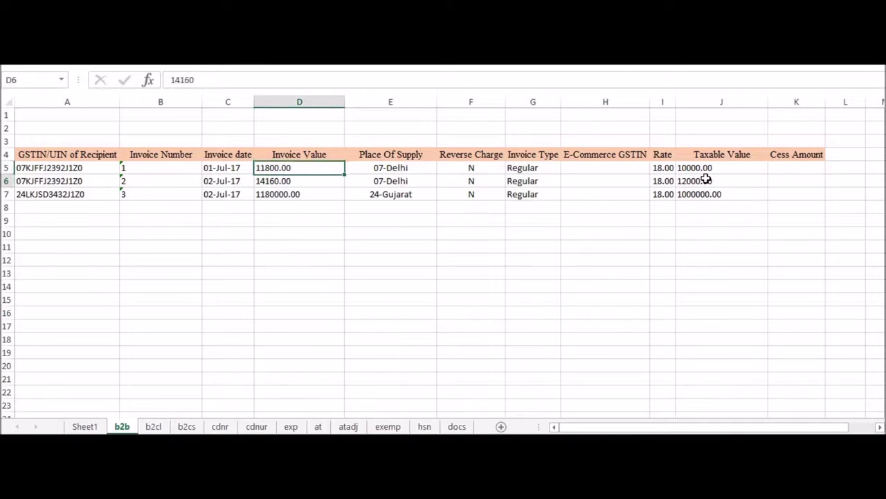
pyautogui.press('Down')
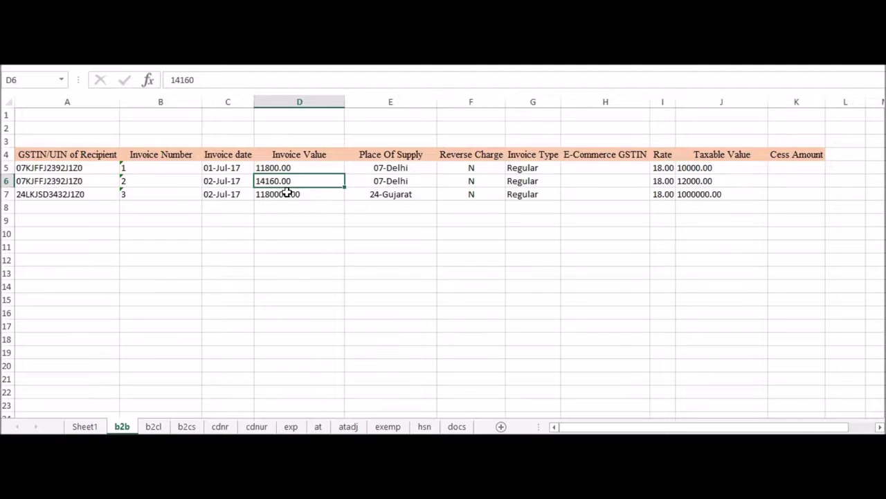
# - Compare invoice No. 3's value between Tally.ERP 9 and Excel's b2b sheet, and return to the GSTR-1 summary
pyautogui.hotkey('alt', 'Tab')
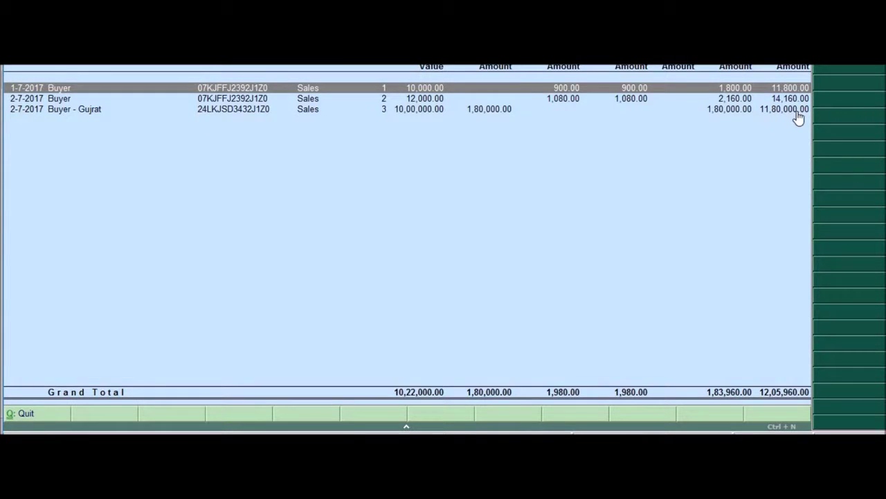
pyautogui.hotkey('alt', 'Tab')
pyautogui.click(276, 195)
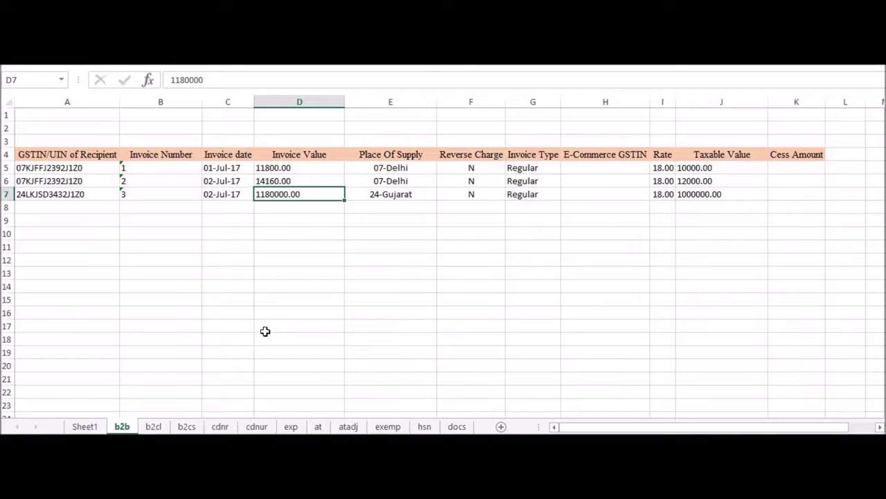
pyautogui.hotkey('alt', 'Tab')
pyautogui.press('Escape')
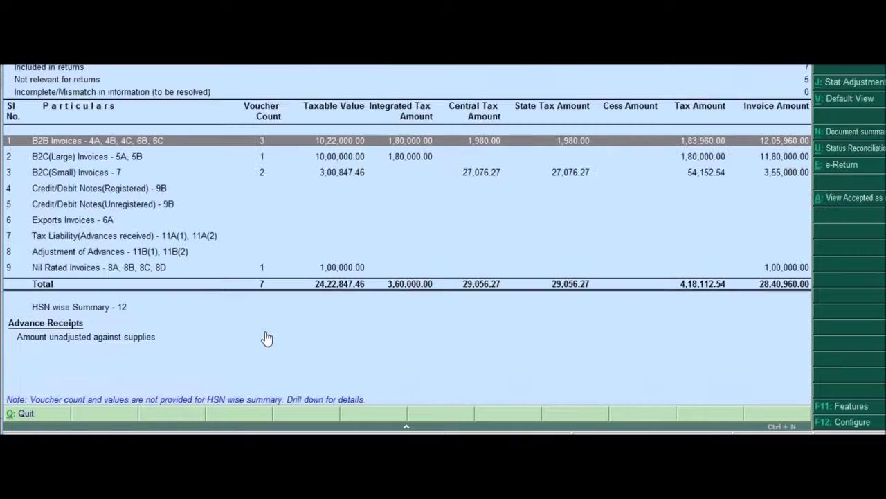
# - Compare the B2C(Large) Invoices entry in Tally.ERP 9 with the b2cl sheet of the exported Excel workbook
pyautogui.press('Down')
pyautogui.press('Down')
pyautogui.press('Up')
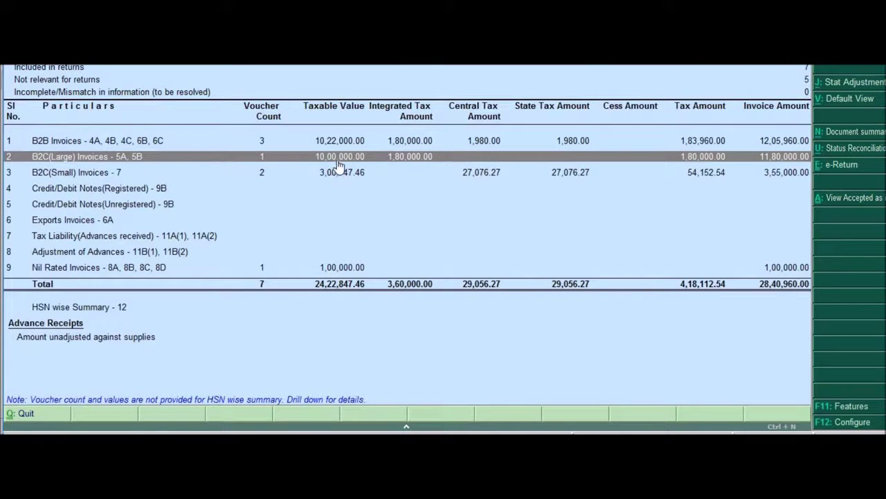
pyautogui.hotkey('alt', 'Tab')
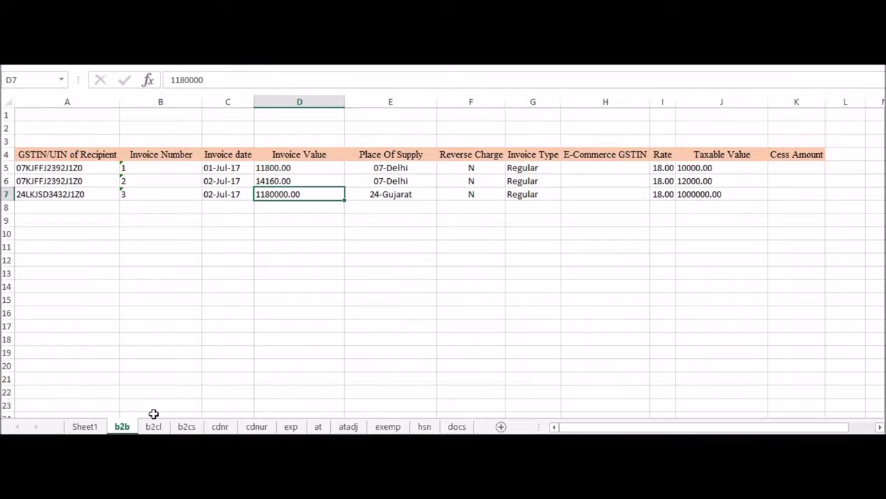
pyautogui.click(153, 427)
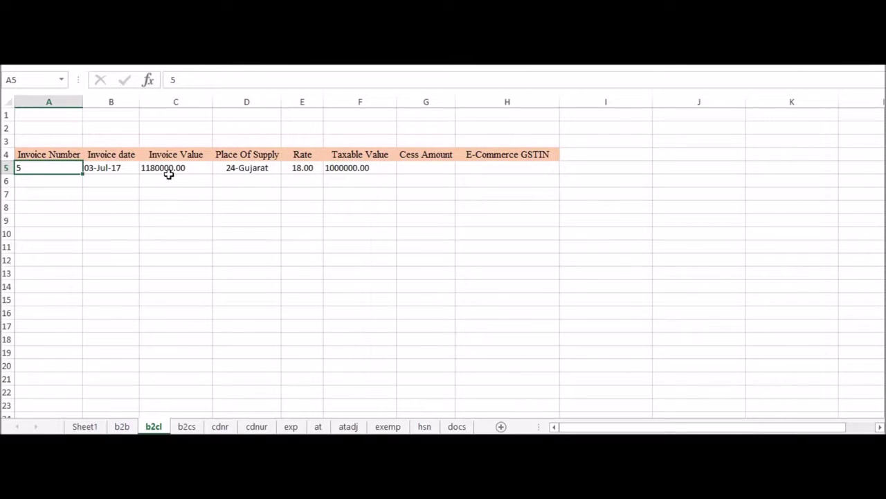
pyautogui.hotkey('alt', 'Tab')
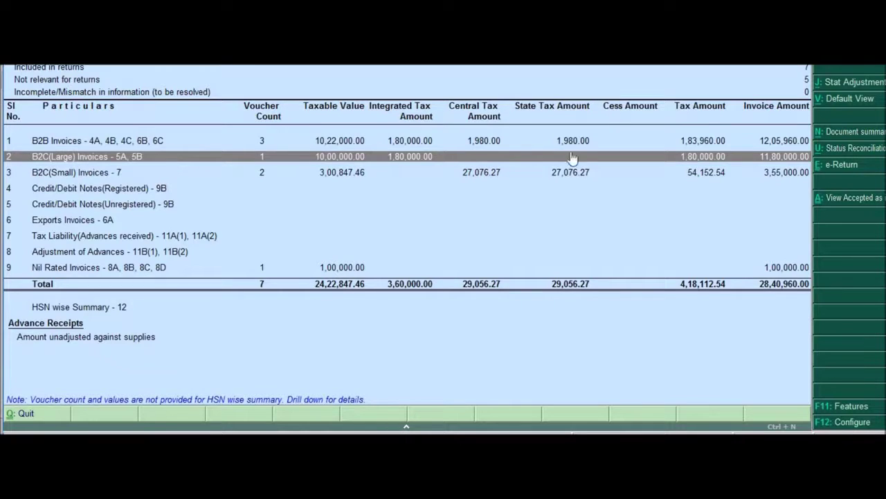
# - Compare the B2C(Small) Invoices entry in Tally.ERP 9 with the type, place of supply, rate and taxable value on Excel's b2cs sheet
pyautogui.click(775, 174)
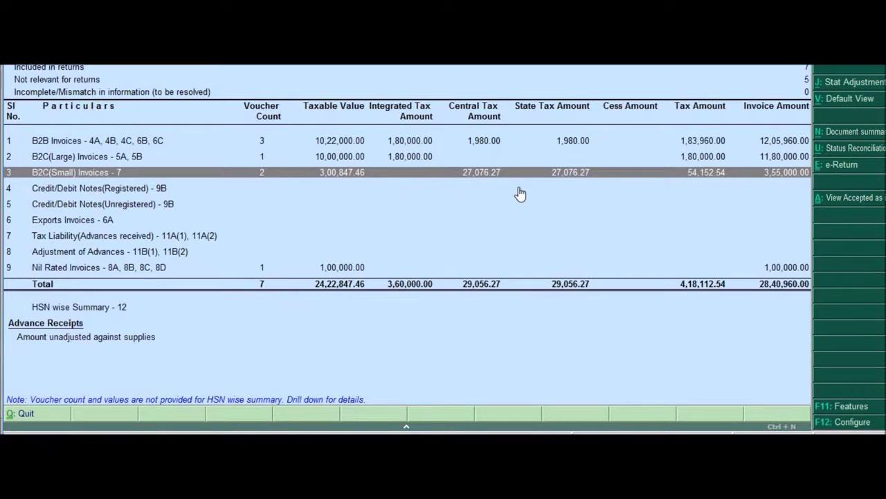
pyautogui.hotkey('alt', 'Tab')
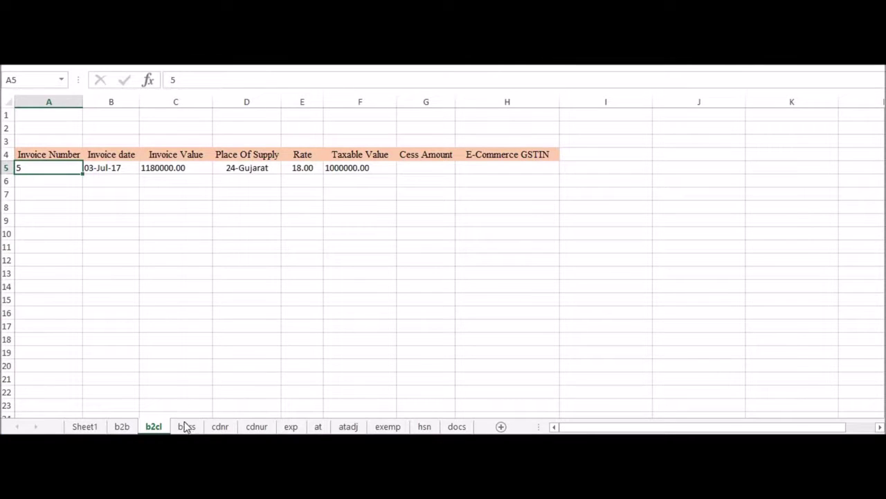
pyautogui.click(186, 426)
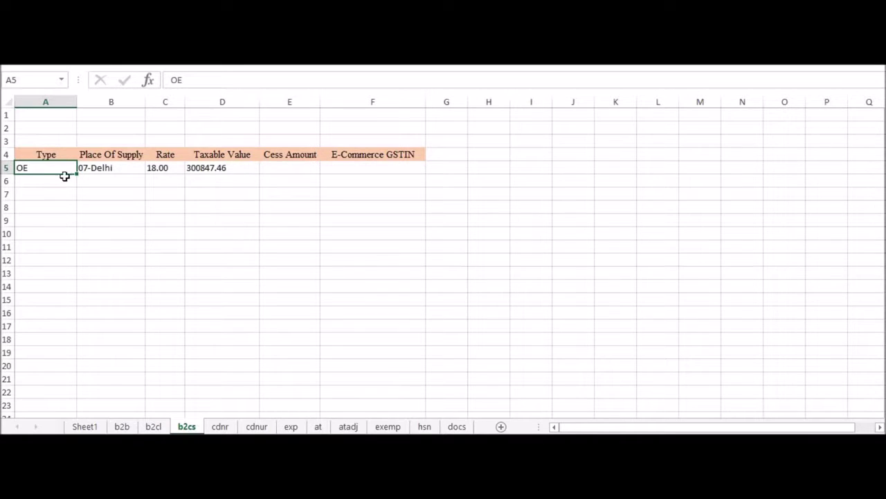
pyautogui.press('Right')
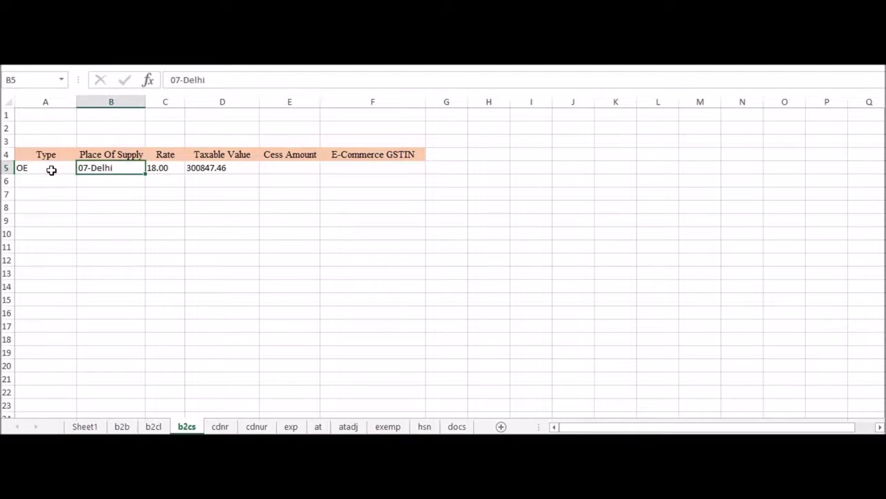
pyautogui.press('Up')
pyautogui.press('Down')
pyautogui.press('Right')
pyautogui.press('Right')
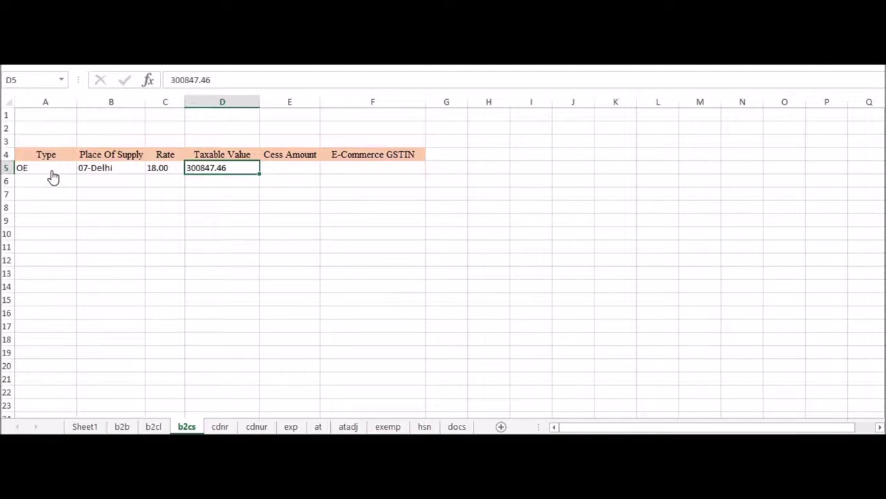
pyautogui.hotkey('alt', 'Tab')
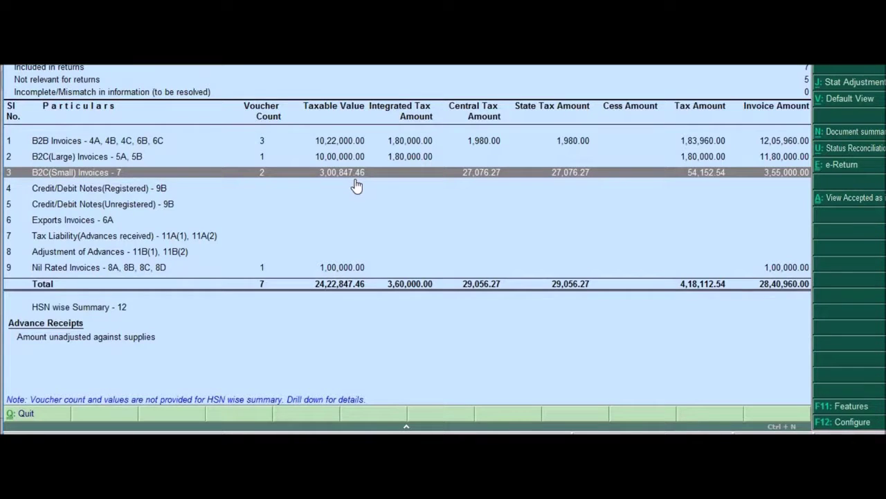
# - Open the Nil Rated Invoices breakdown from the GSTR-1 summary and check the nil-rated local sales to registered persons
pyautogui.click(342, 270)
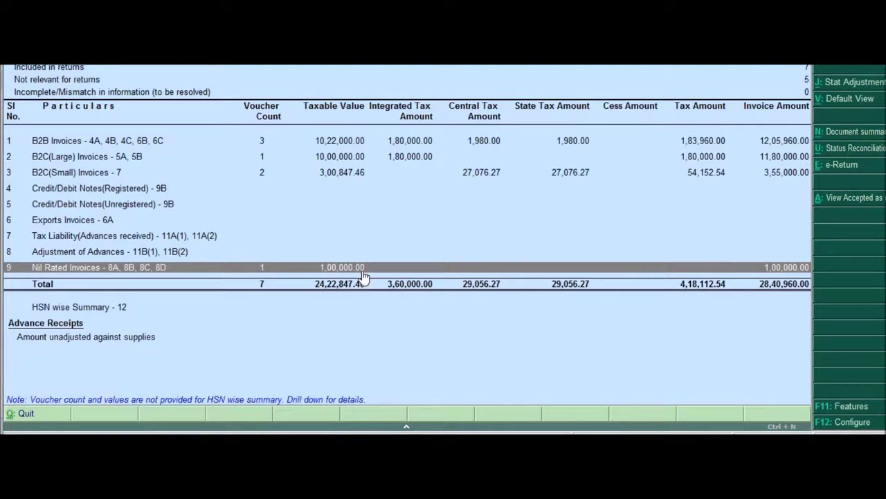
pyautogui.press('Down')
pyautogui.press('Up')
pyautogui.press('Return')
pyautogui.press('Down')
pyautogui.press('Down')
pyautogui.press('Down')
pyautogui.press('Down')
pyautogui.press('Down')
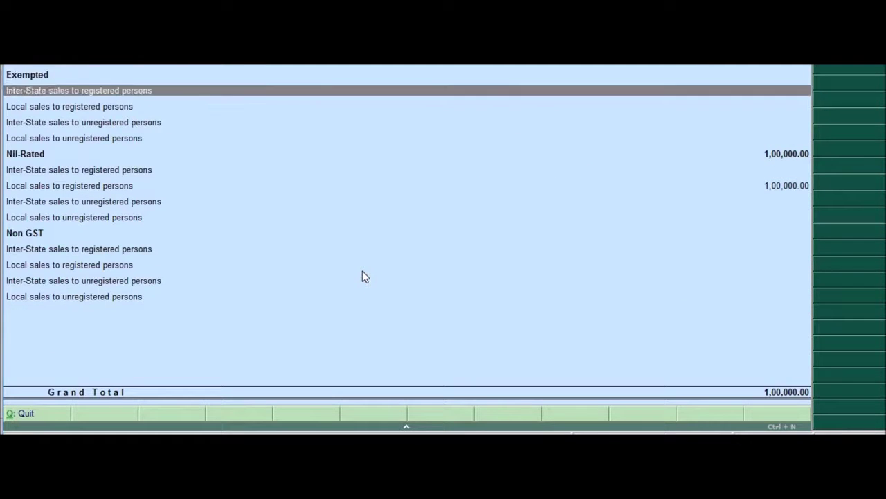
pyautogui.press('Down')
pyautogui.press('Down')
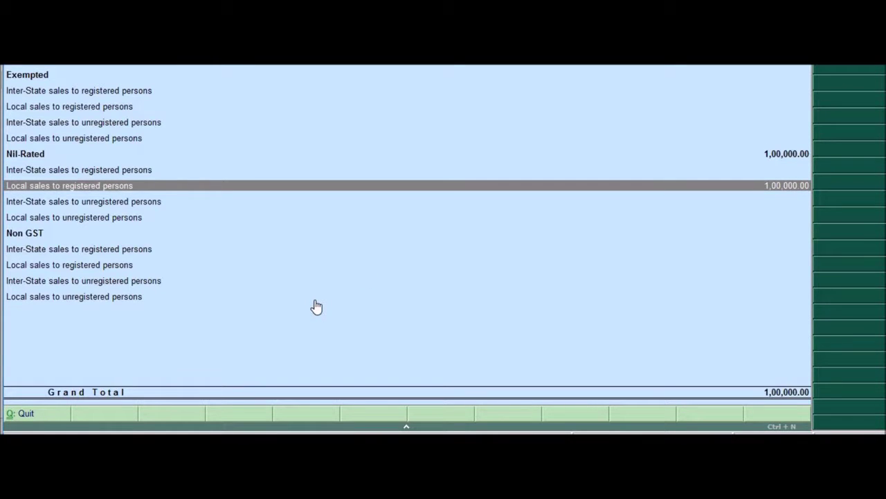
# - Compare the nil-rated intra-State supplies to registered persons on Excel's exemp sheet with Tally.ERP 9, and return to the GSTR-1 summary
pyautogui.hotkey('alt', 'Tab')
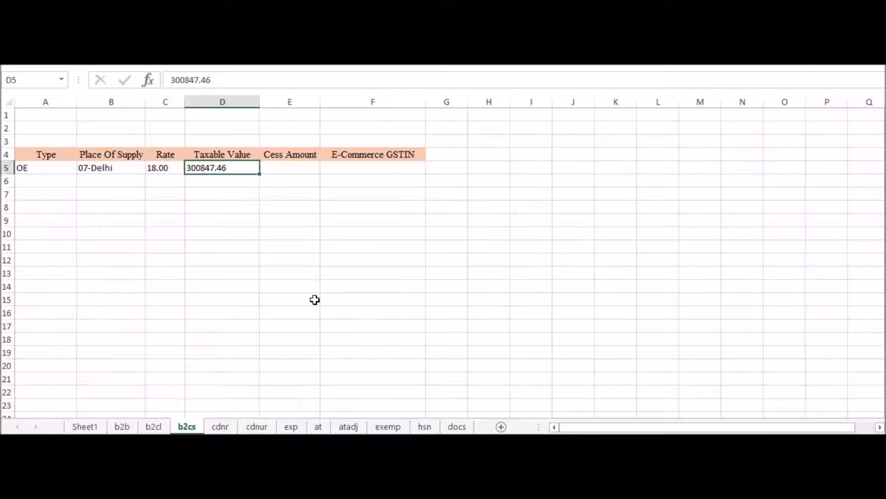
pyautogui.click(388, 426)
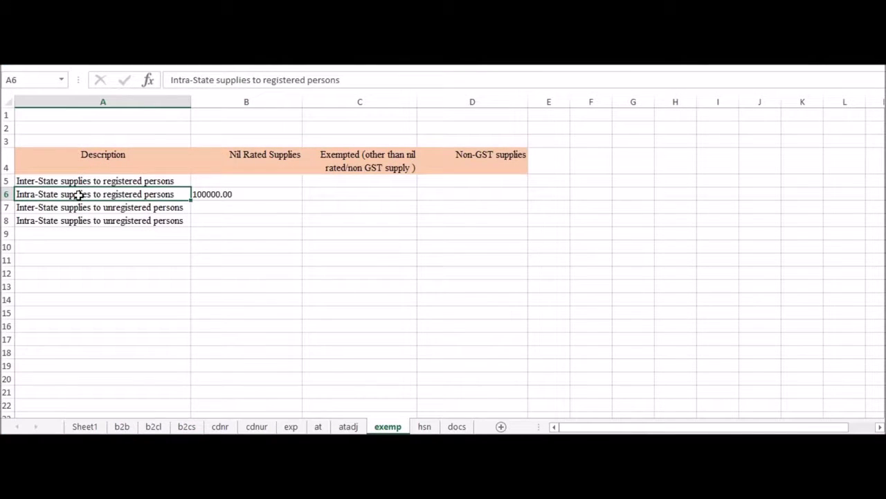
pyautogui.click(223, 200)
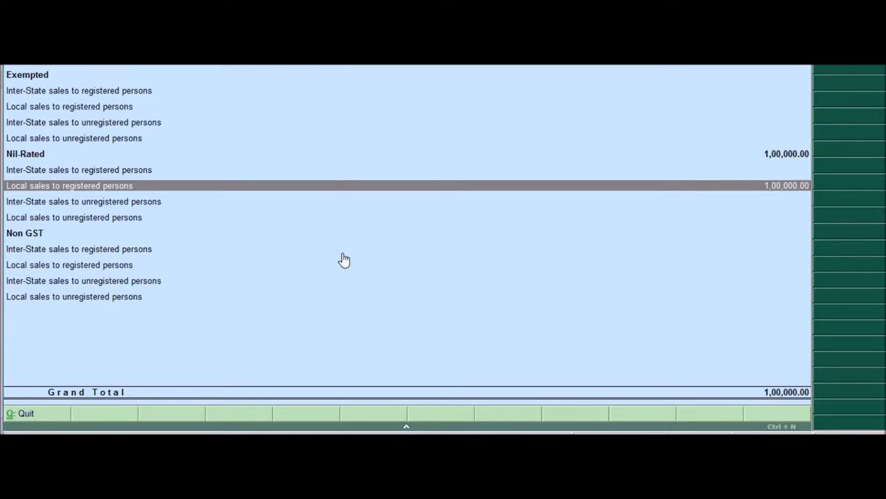
pyautogui.press('Escape')
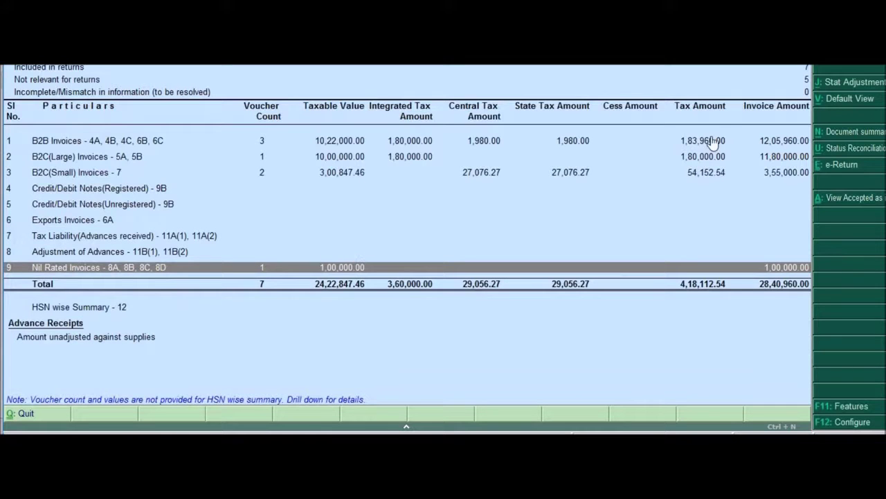
pyautogui.click(794, 94)
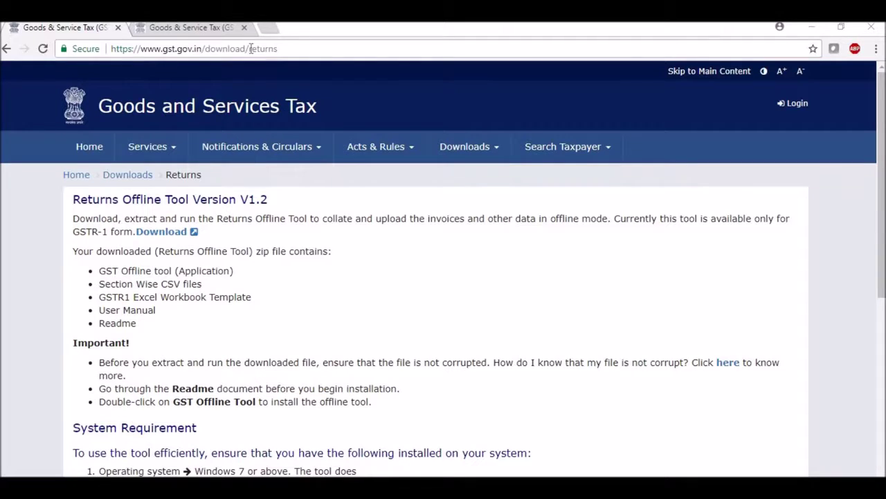
# - Open the Returns Offline Tool page on the GST portal in the browser, request the tool's download, and cancel at the confirmation
pyautogui.click(465, 149)
pyautogui.moveTo(79, 182)
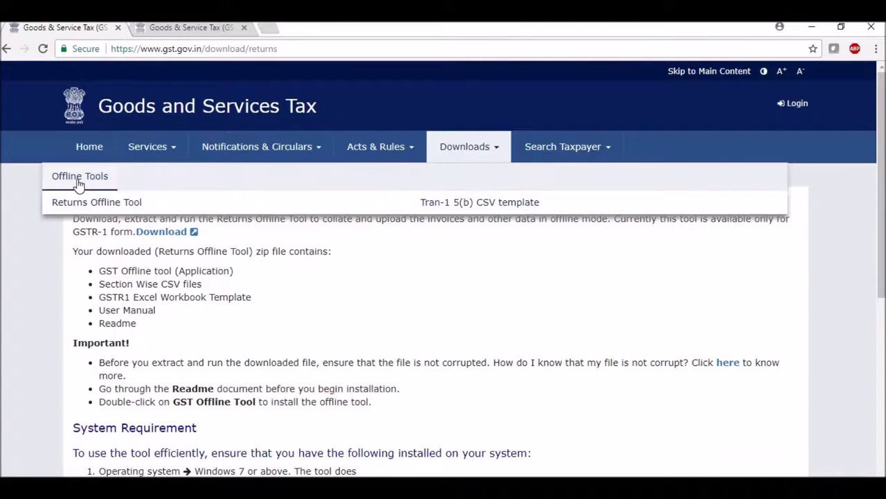
pyautogui.click(114, 202)
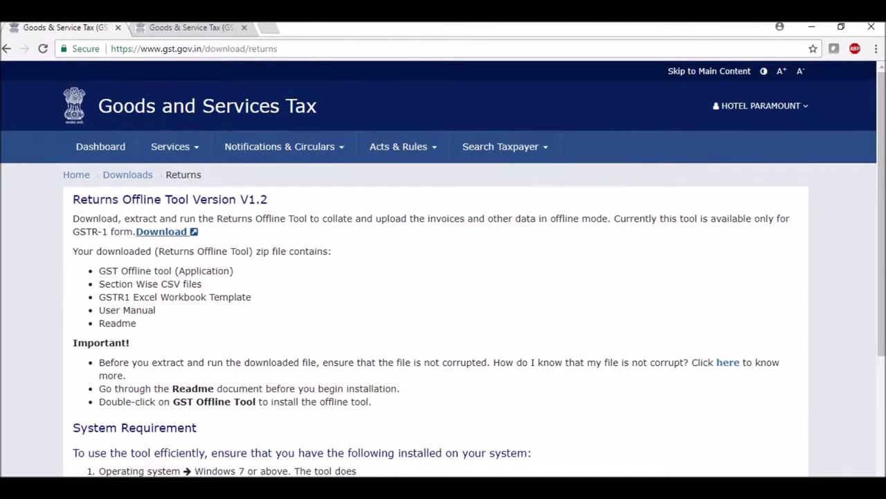
pyautogui.click(164, 234)
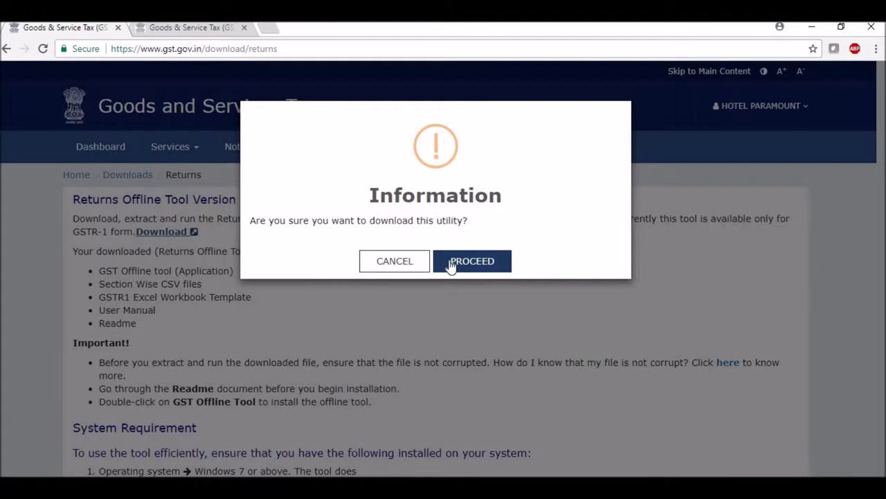
pyautogui.click(398, 263)
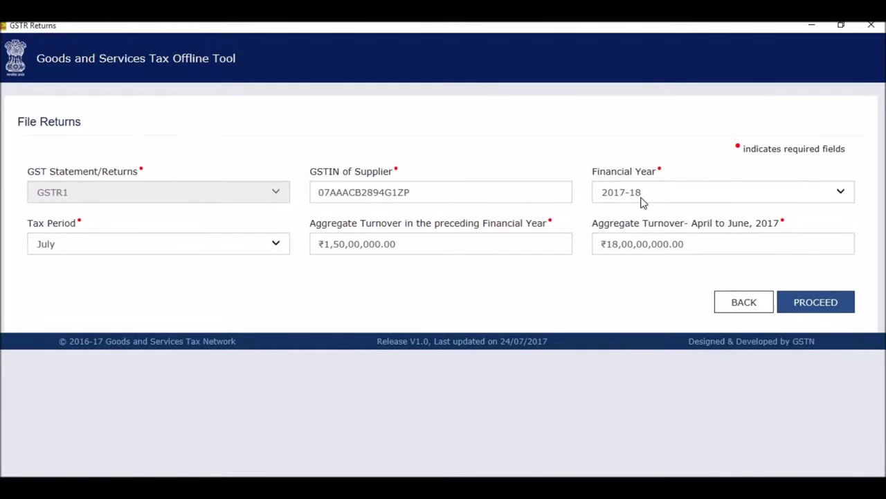
# - In the GST Offline Tool, choose July as tax period, set the April to June 2017 aggregate turnover to ₹18,00,000.00, and proceed
pyautogui.click(270, 247)
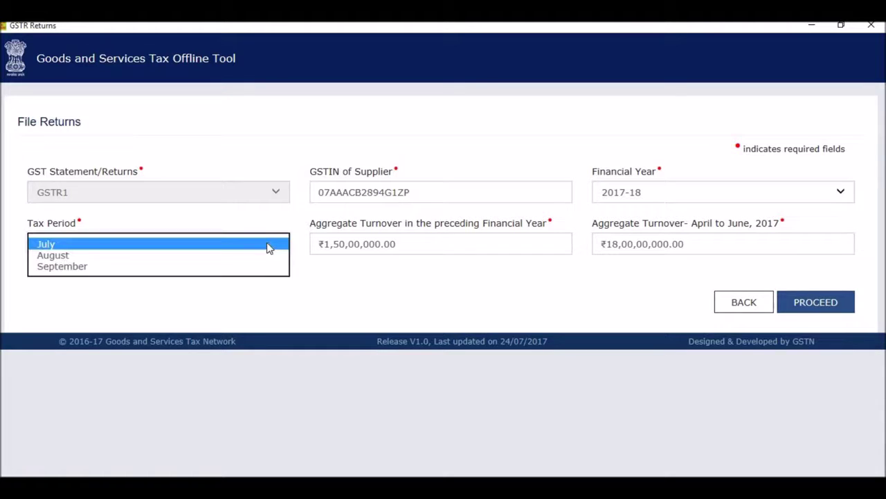
pyautogui.click(269, 245)
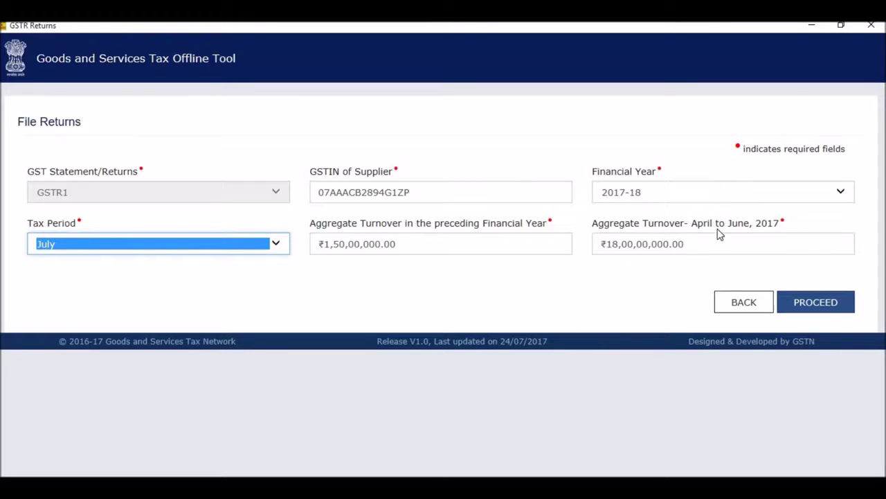
pyautogui.click(669, 246)
pyautogui.press('BackSpace')
pyautogui.press('BackSpace')
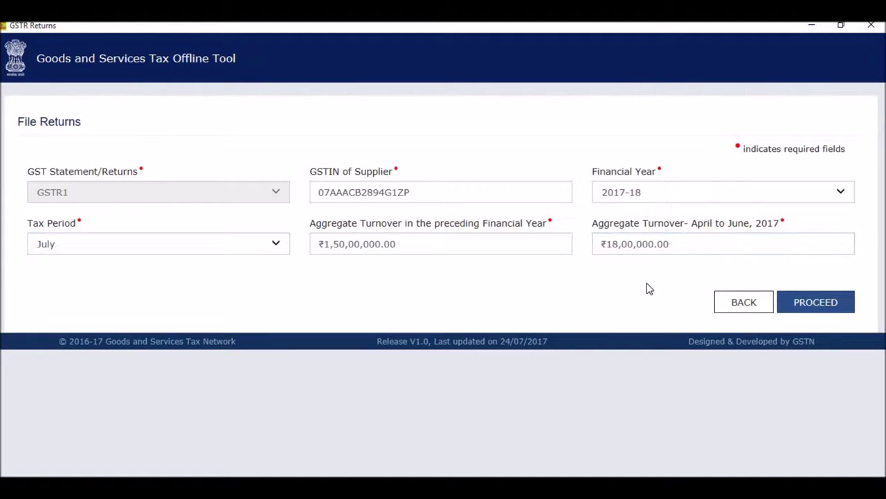
pyautogui.click(817, 305)
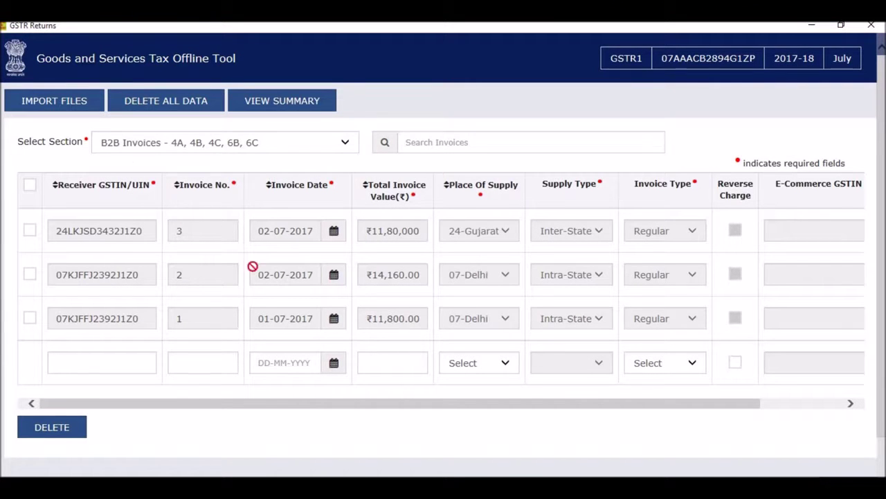
# - Delete all existing return data, import all sections from the exported GSTR-1 July Excel file in the "GST file for upload" folder, and save
pyautogui.click(178, 103)
pyautogui.click(463, 236)
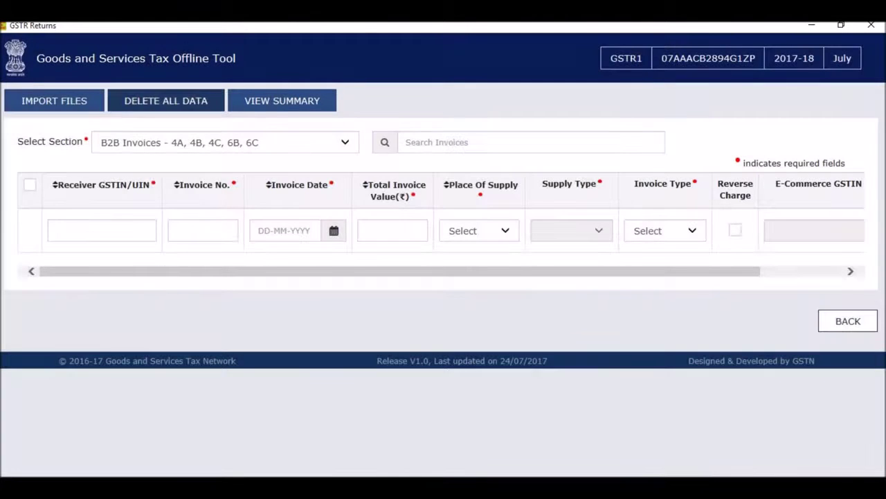
pyautogui.click(60, 100)
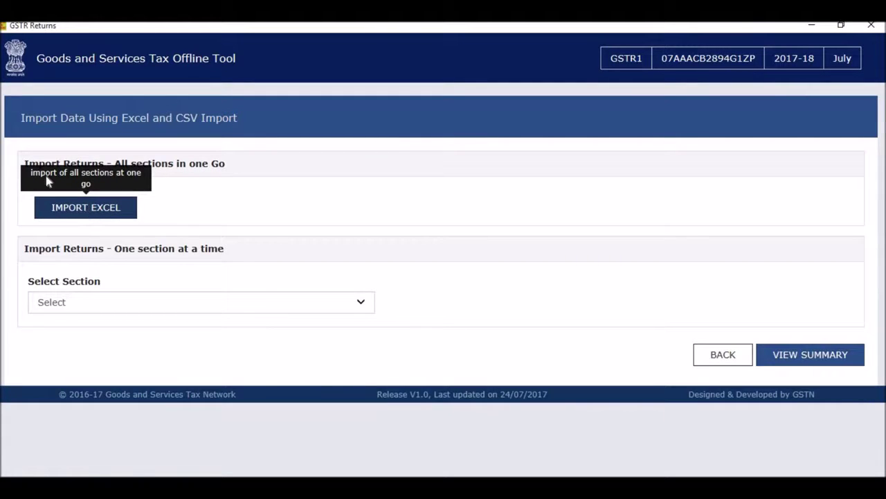
pyautogui.click(67, 209)
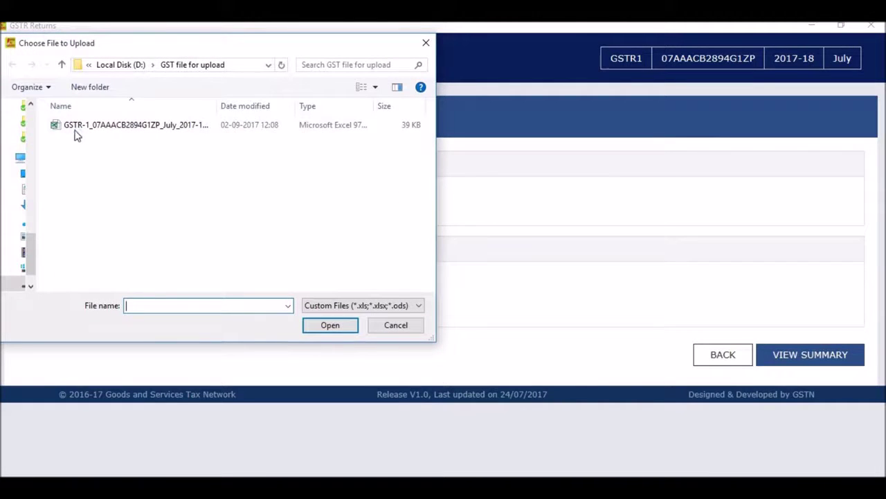
pyautogui.click(157, 132)
pyautogui.click(331, 325)
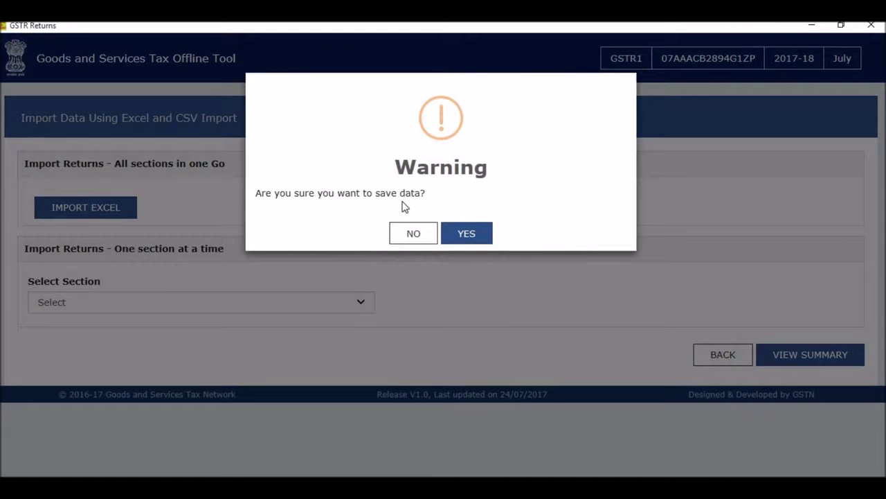
pyautogui.click(461, 234)
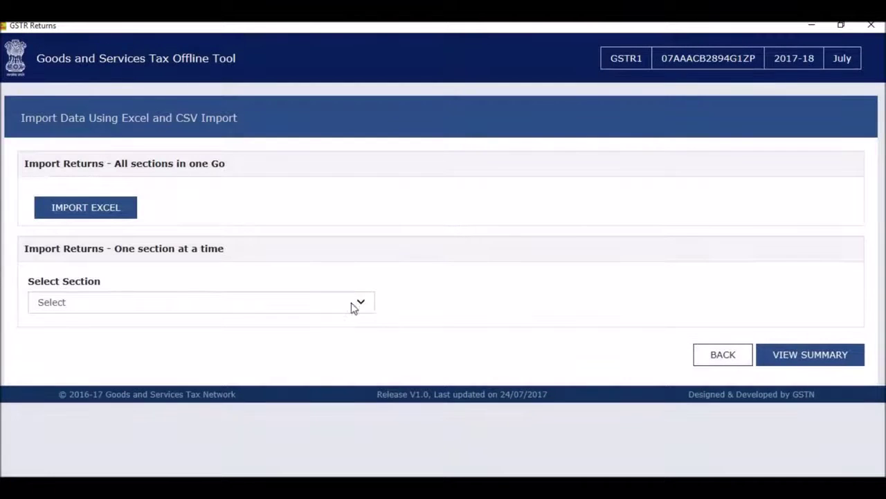
# - Review the imported return's summary and inspect its B2B Invoices and B2C(Small) Details sections
pyautogui.click(839, 356)
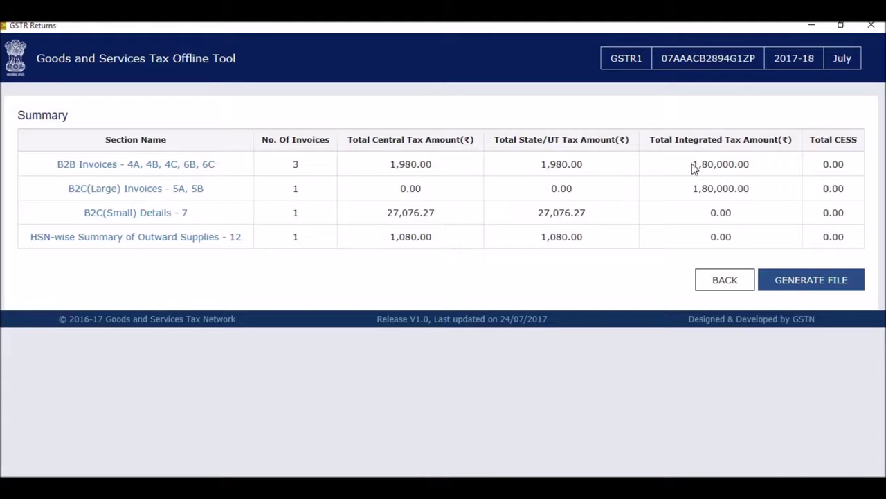
pyautogui.click(108, 166)
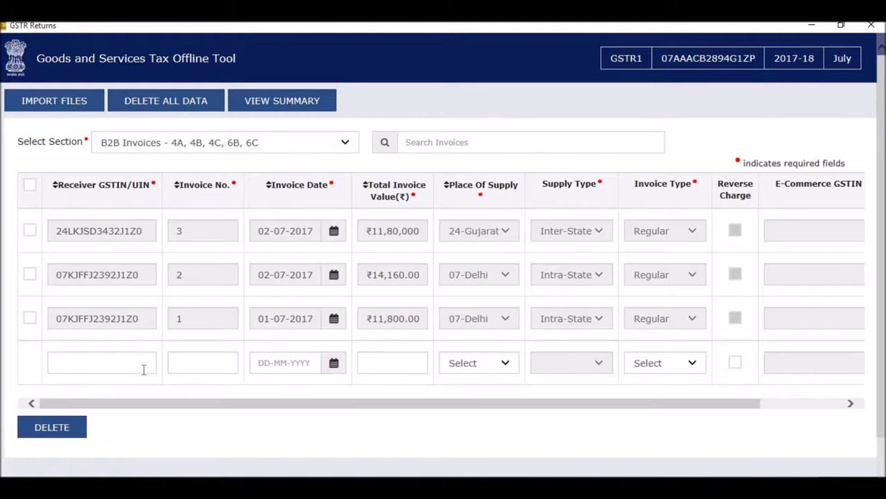
pyautogui.click(305, 142)
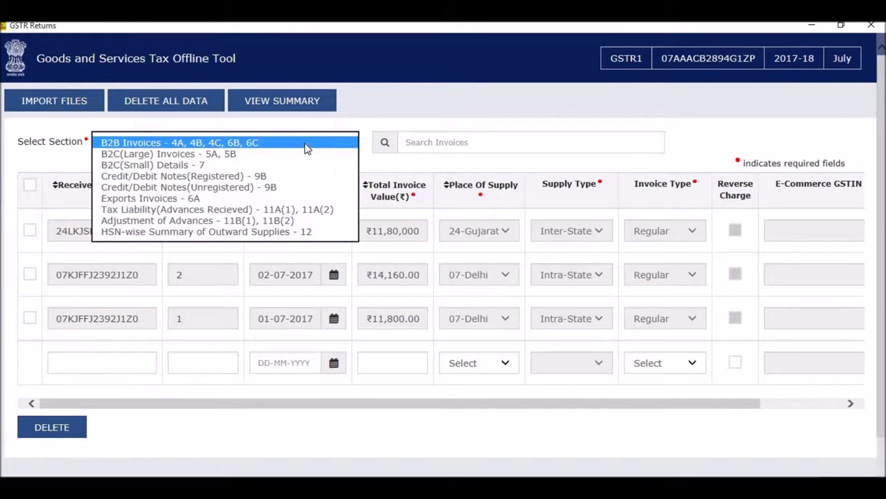
pyautogui.click(277, 166)
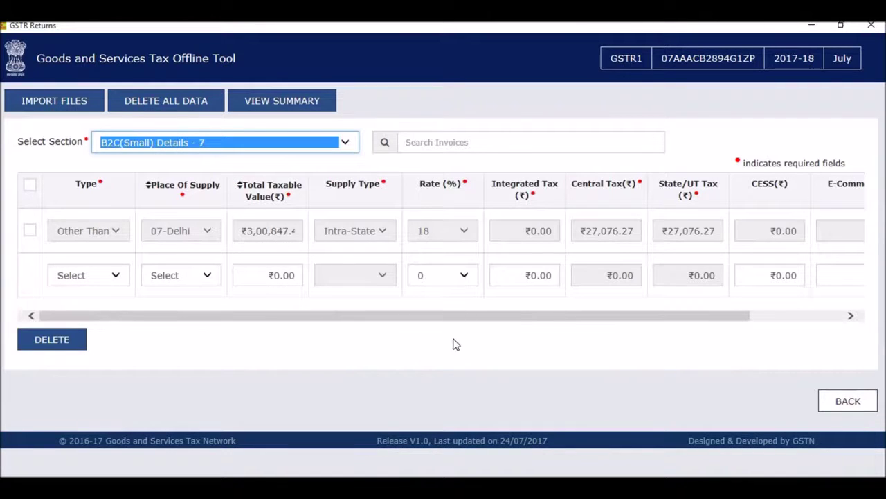
pyautogui.click(455, 351)
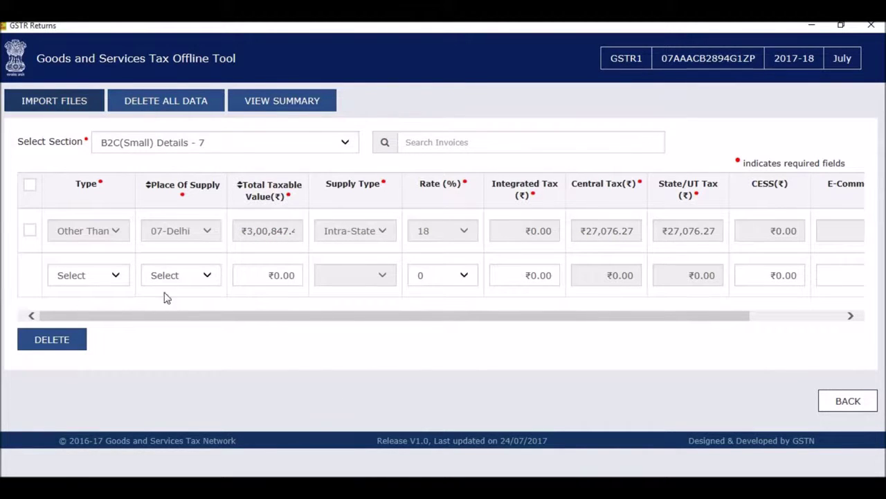
# - Return to the section summary and generate the July 2017-18 GSTR1 JSON file
pyautogui.click(273, 104)
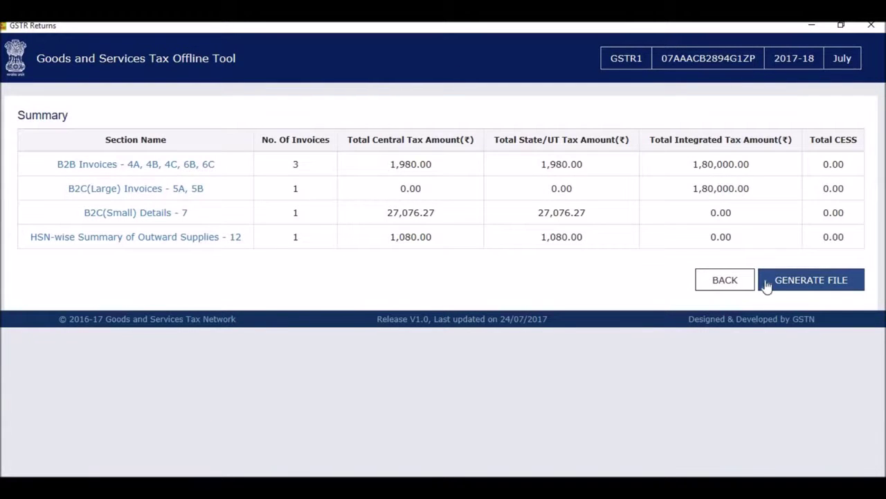
pyautogui.click(839, 281)
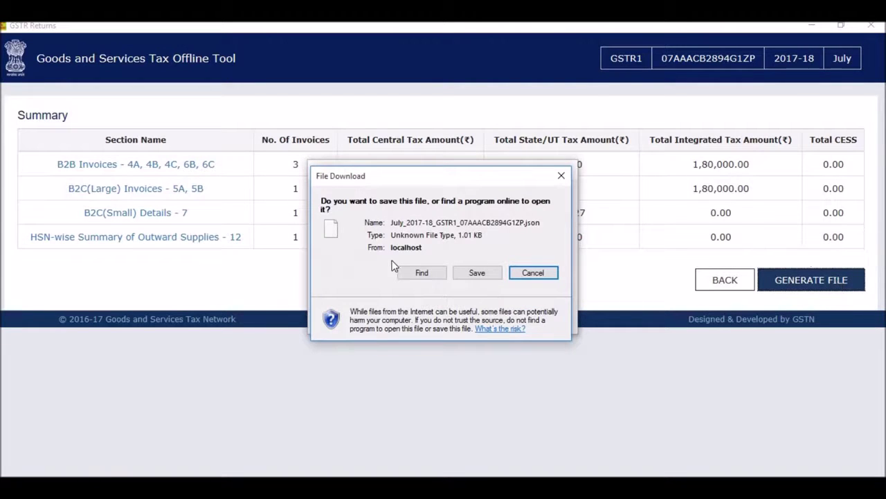